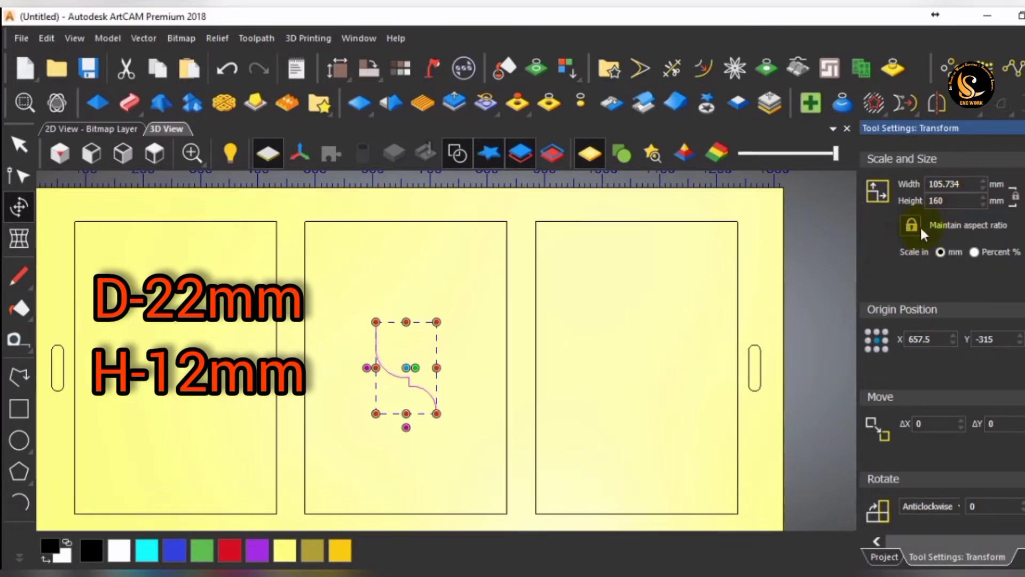
Scale the selected profile curve proportionally to a height of 12 mm.
{"action": "double_click", "coordinate": [953, 202]}
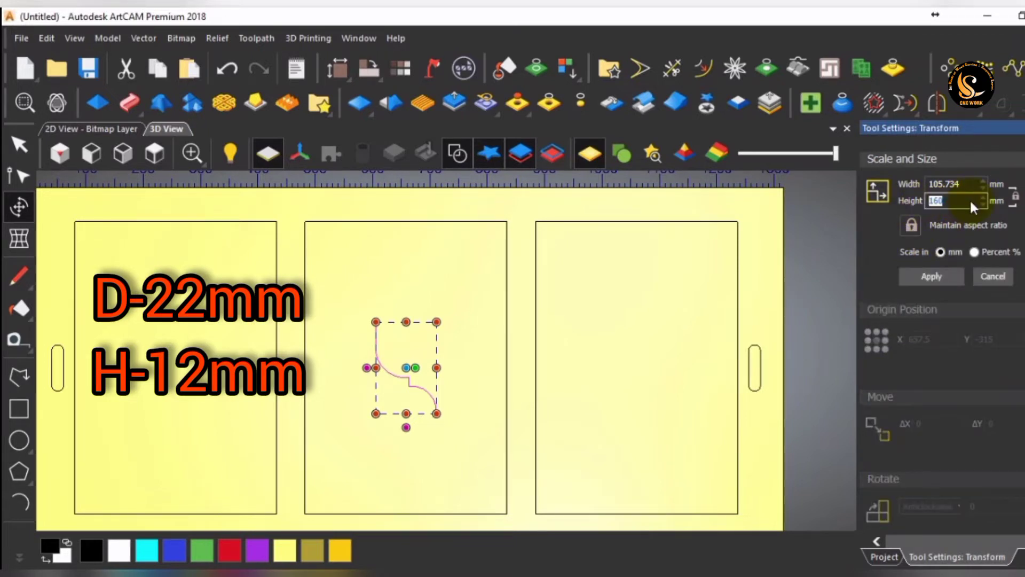
{"action": "type", "text": "12"}
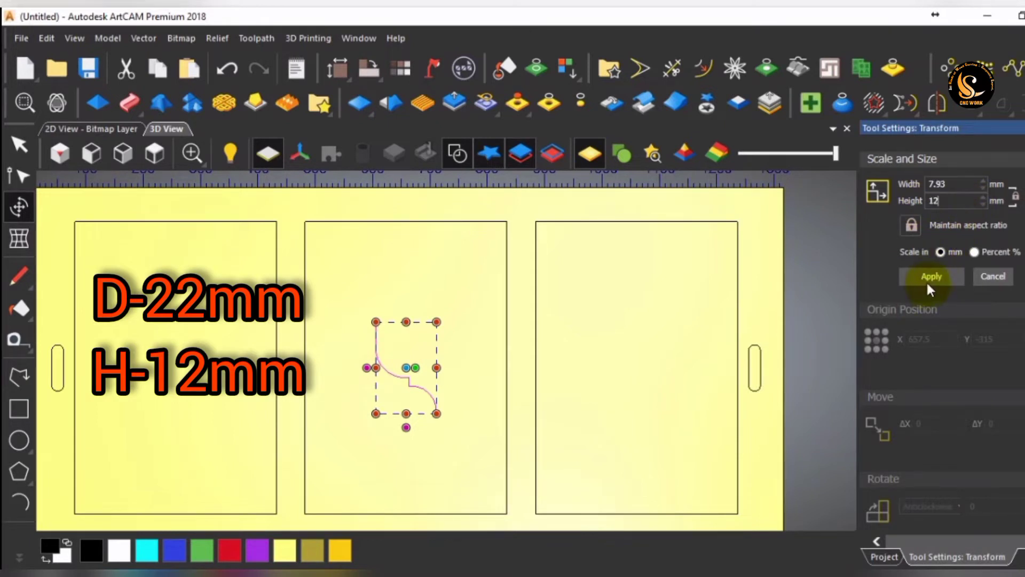
{"action": "left_click", "coordinate": [928, 278]}
{"action": "scroll", "coordinate": [412, 372], "scroll_direction": "up", "scroll_amount": 1}
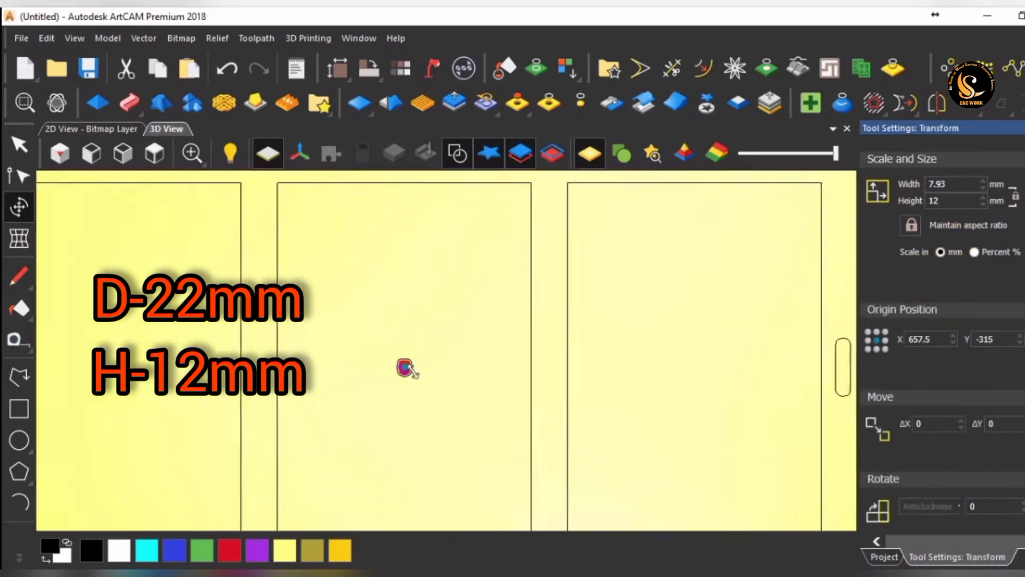
{"action": "scroll", "coordinate": [405, 368], "scroll_direction": "down", "scroll_amount": 3}
{"action": "scroll", "coordinate": [403, 366], "scroll_direction": "up", "scroll_amount": 4}
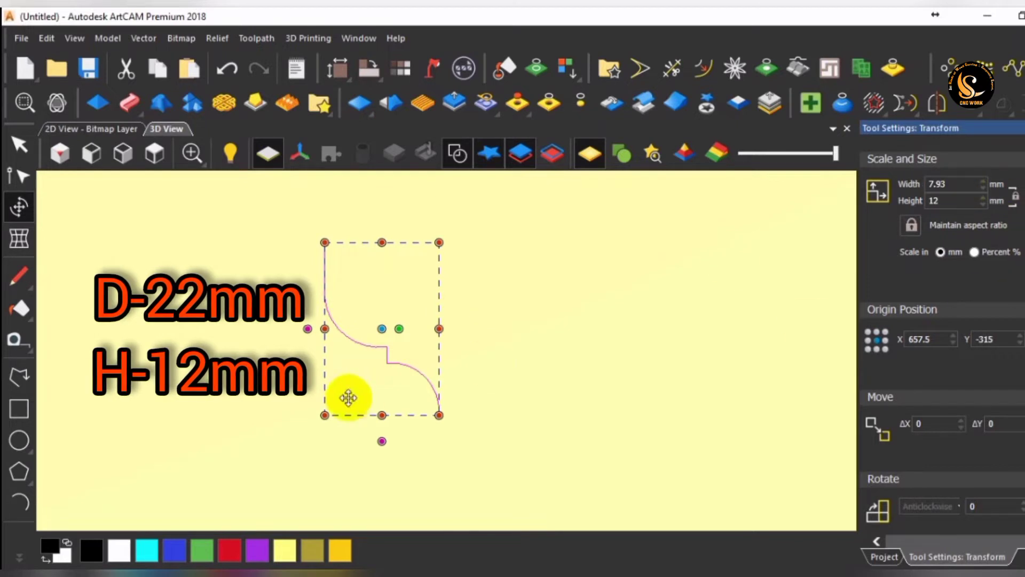
{"action": "scroll", "coordinate": [407, 371], "scroll_direction": "up", "scroll_amount": 2}
{"action": "key", "text": "Escape"}
{"action": "scroll", "coordinate": [522, 336], "scroll_direction": "down", "scroll_amount": 2}
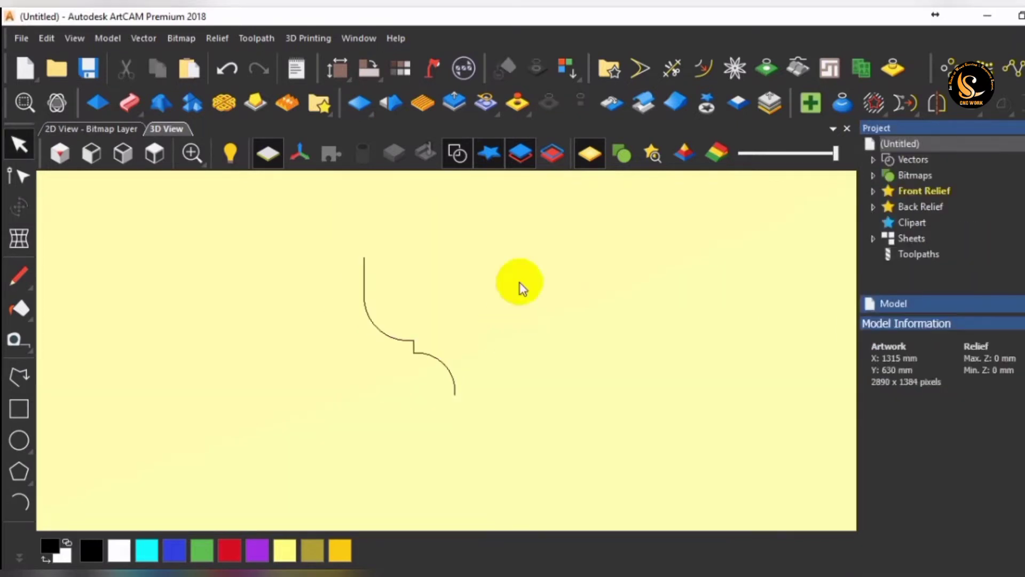
Create a rectangle 11 mm wide and 12 mm high over the profile curve, centred at X 657.5, Y -315.
{"action": "left_click_drag", "start_coordinate": [531, 222], "coordinate": [355, 416]}
{"action": "scroll", "coordinate": [420, 371], "scroll_direction": "down", "scroll_amount": 1}
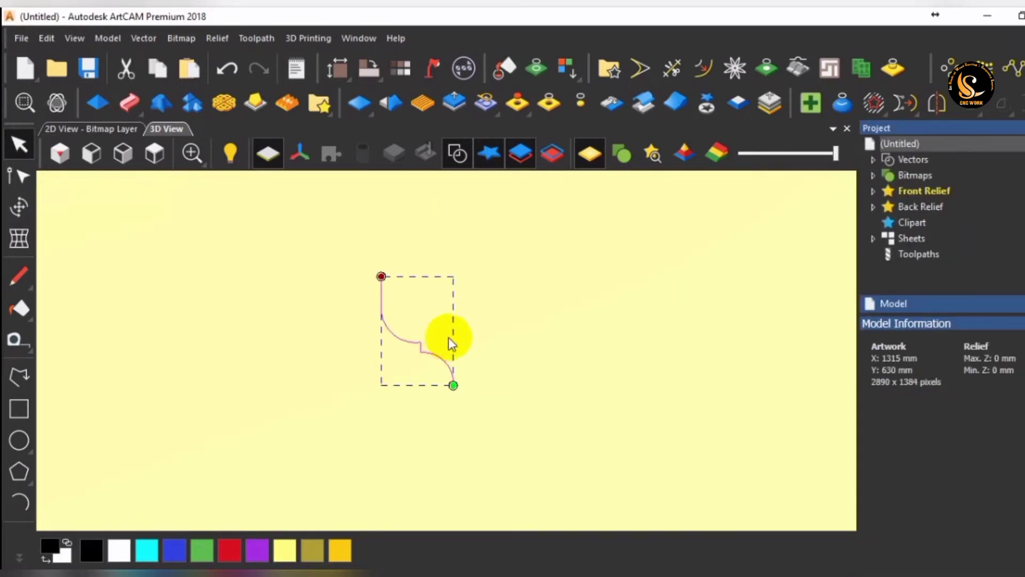
{"action": "scroll", "coordinate": [448, 338], "scroll_direction": "up", "scroll_amount": 1}
{"action": "left_click", "coordinate": [15, 405]}
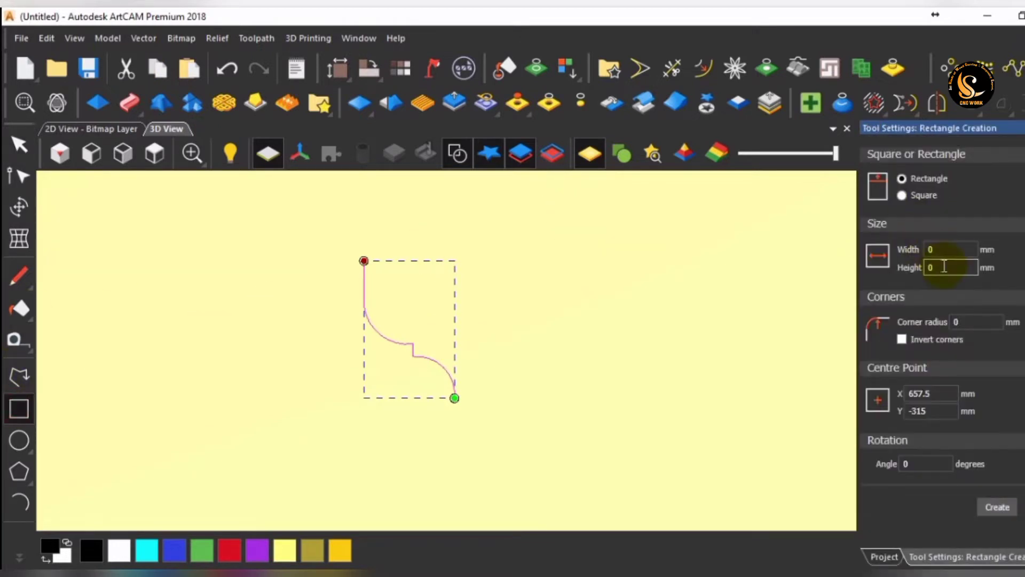
{"action": "double_click", "coordinate": [943, 250]}
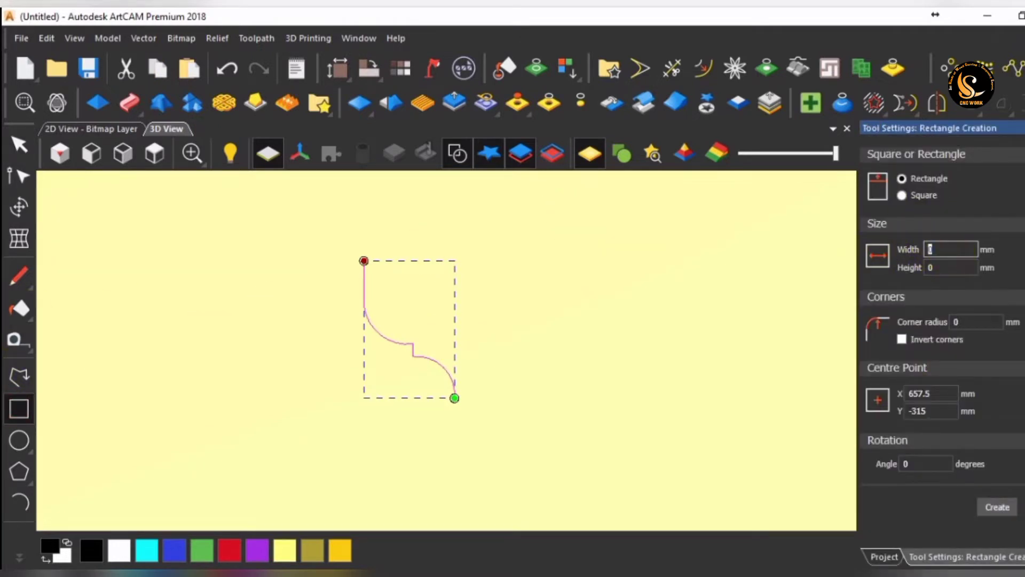
{"action": "type", "text": "11"}
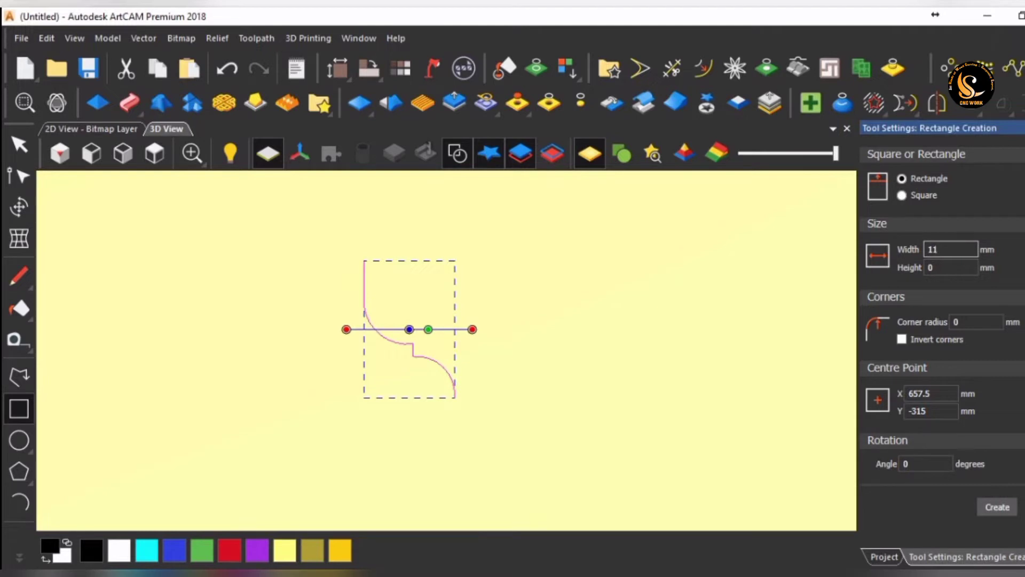
{"action": "key", "text": "Tab"}
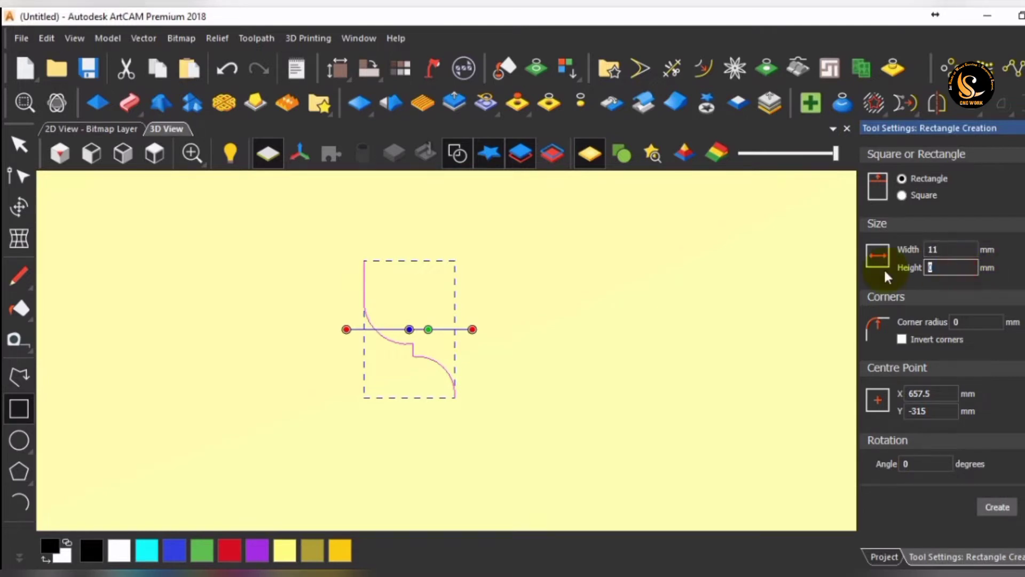
{"action": "type", "text": "12"}
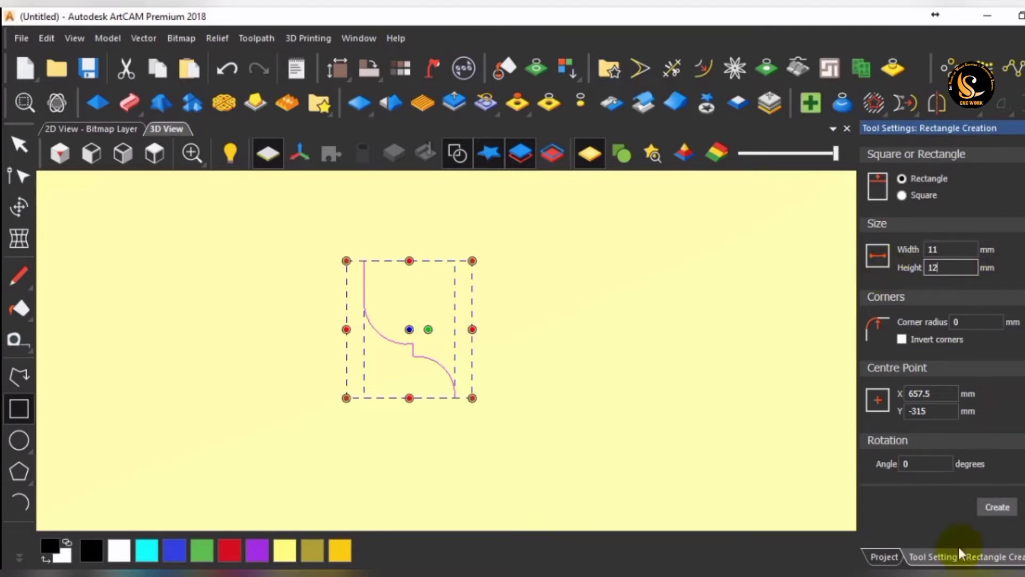
{"action": "left_click", "coordinate": [1001, 511]}
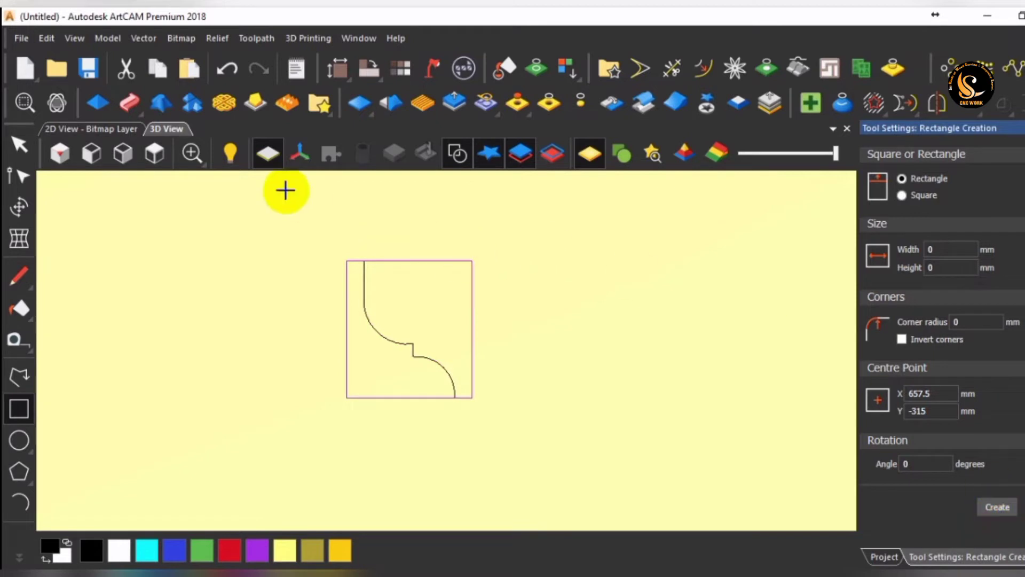
{"action": "left_click", "coordinate": [19, 144]}
Move the rectangle sideways so its left edge lines up with the upper end of the profile curve.
{"action": "scroll", "coordinate": [367, 226], "scroll_direction": "up", "scroll_amount": 1}
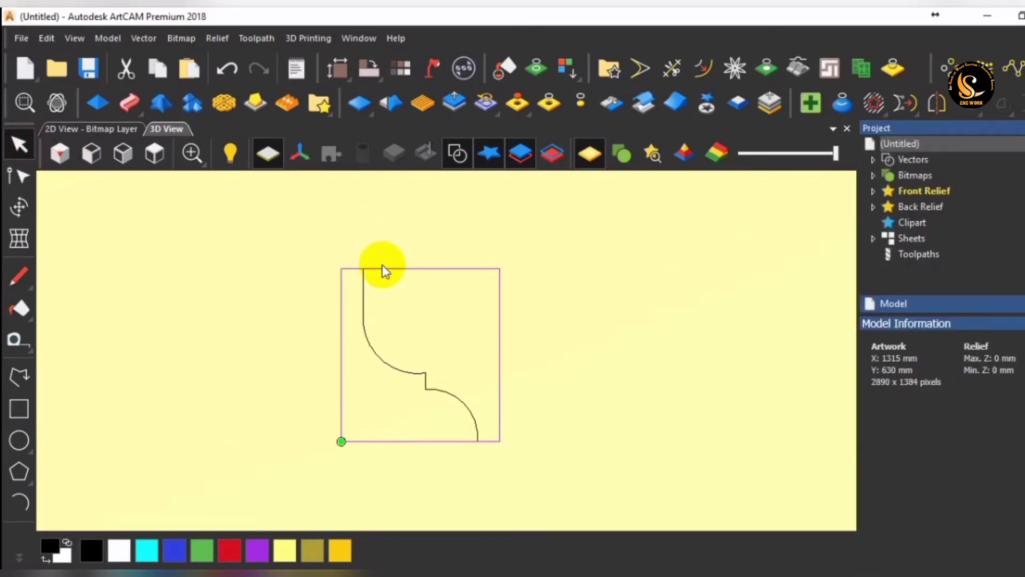
{"action": "left_click", "coordinate": [385, 270]}
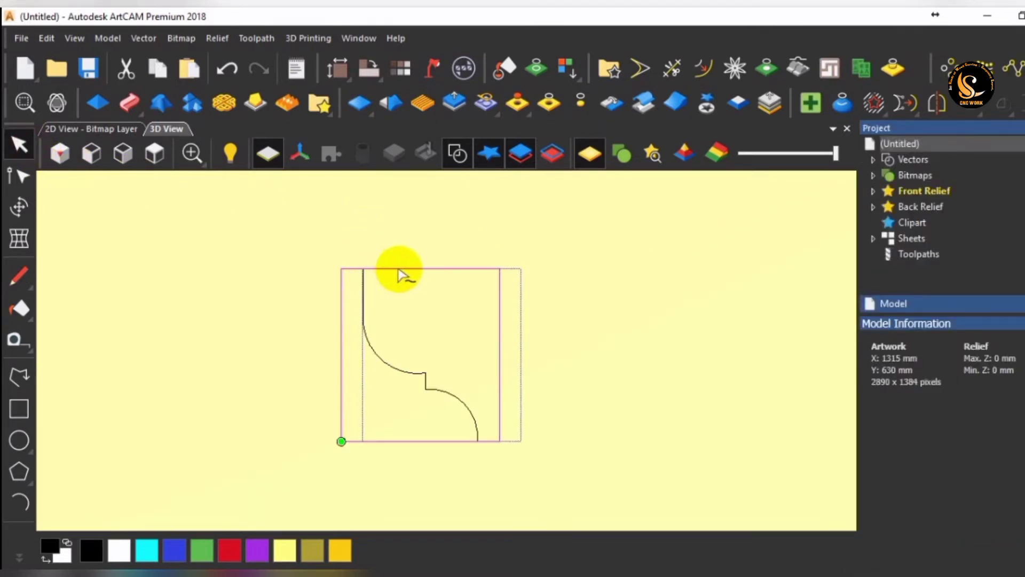
{"action": "scroll", "coordinate": [374, 271], "scroll_direction": "up", "scroll_amount": 2}
{"action": "scroll", "coordinate": [360, 280], "scroll_direction": "up", "scroll_amount": 4}
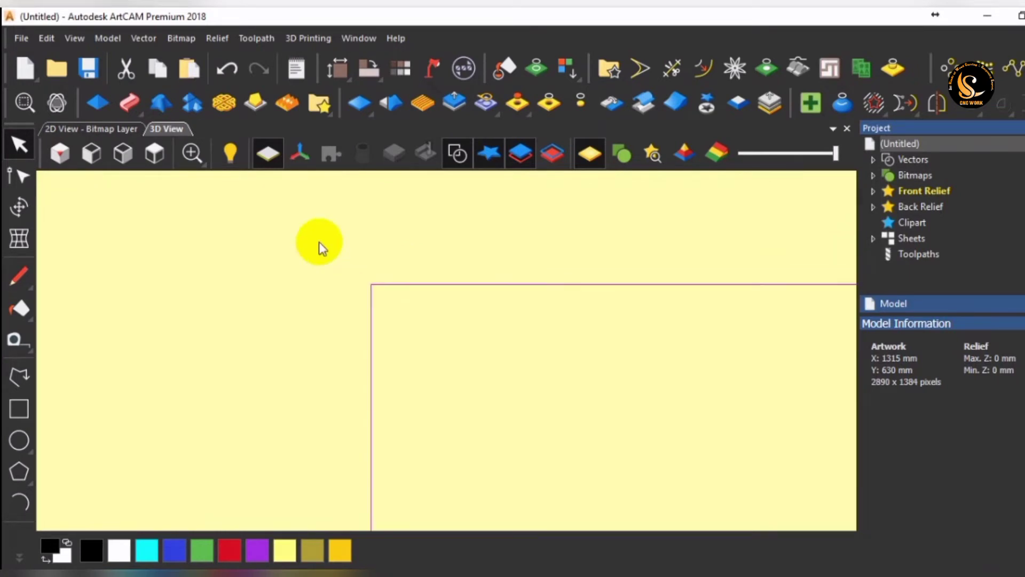
{"action": "scroll", "coordinate": [336, 268], "scroll_direction": "up", "scroll_amount": 3}
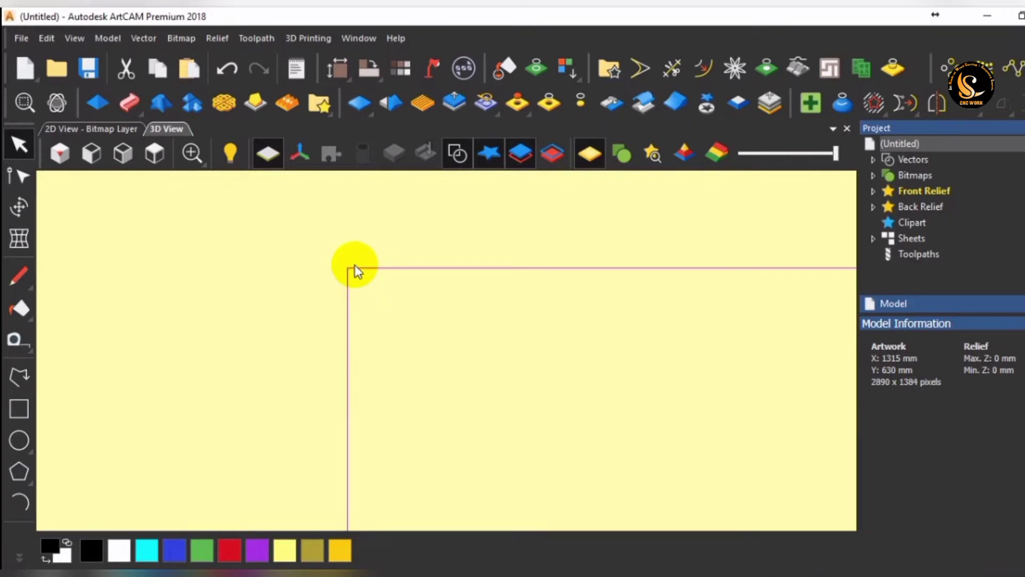
{"action": "scroll", "coordinate": [433, 274], "scroll_direction": "down", "scroll_amount": 3}
{"action": "scroll", "coordinate": [499, 408], "scroll_direction": "down", "scroll_amount": 2}
{"action": "scroll", "coordinate": [499, 416], "scroll_direction": "up", "scroll_amount": 6}
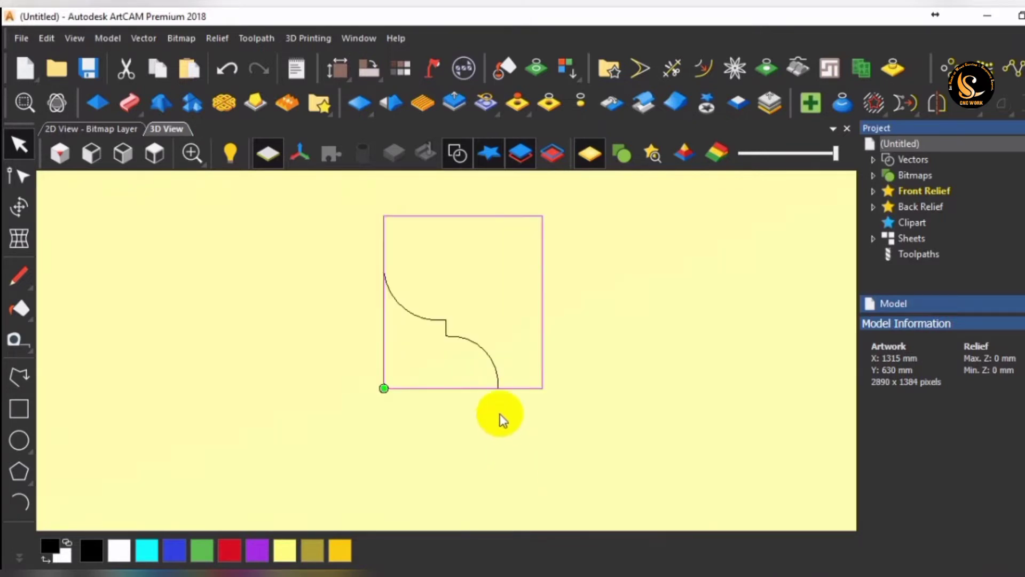
{"action": "scroll", "coordinate": [510, 335], "scroll_direction": "down", "scroll_amount": 5}
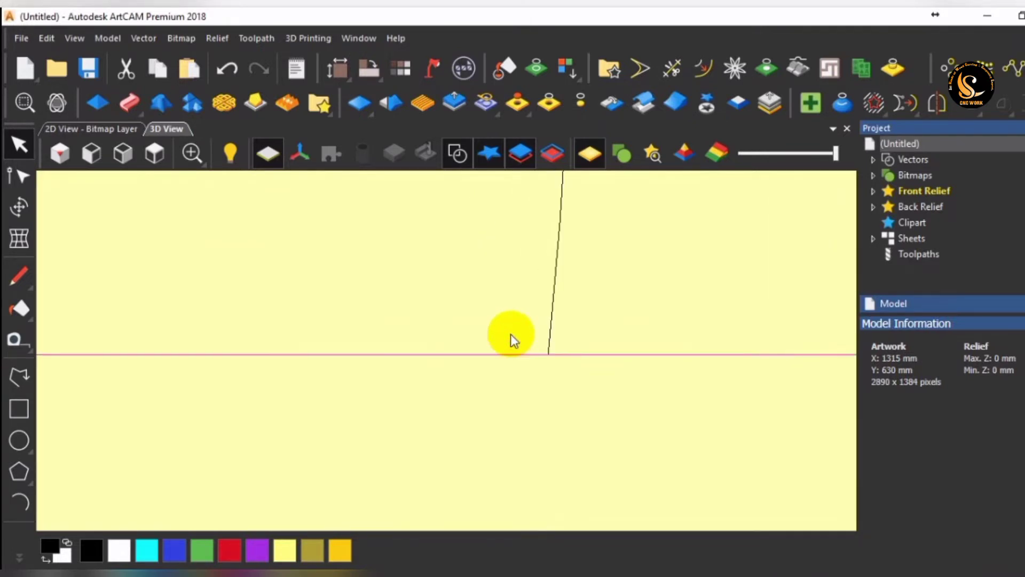
Trim the rectangle's lower-left corner outside the profile curve, and undo the trim of the remaining outline.
{"action": "left_click", "coordinate": [531, 303]}
{"action": "left_click_drag", "start_coordinate": [529, 243], "coordinate": [350, 369]}
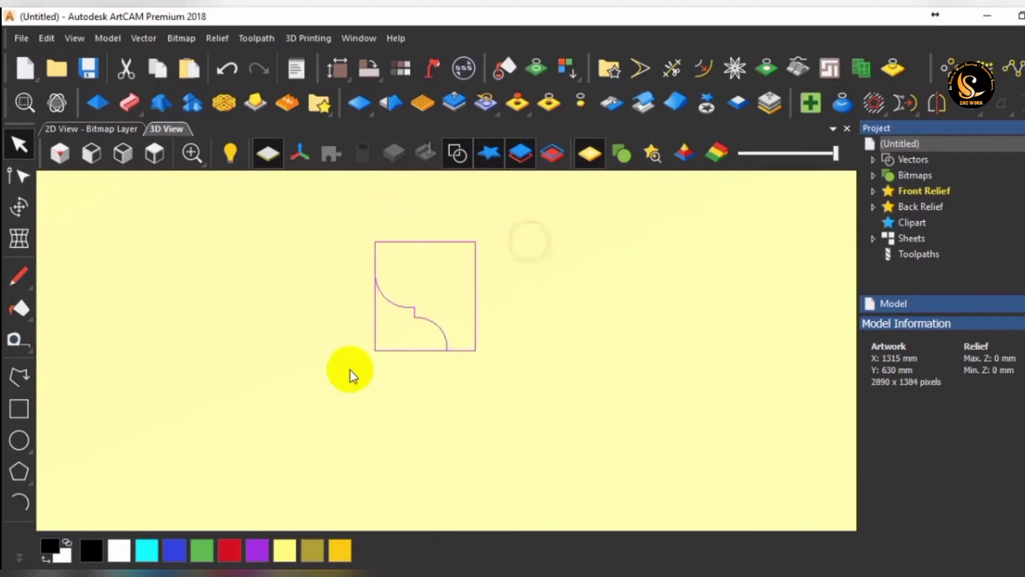
{"action": "left_click", "coordinate": [672, 69]}
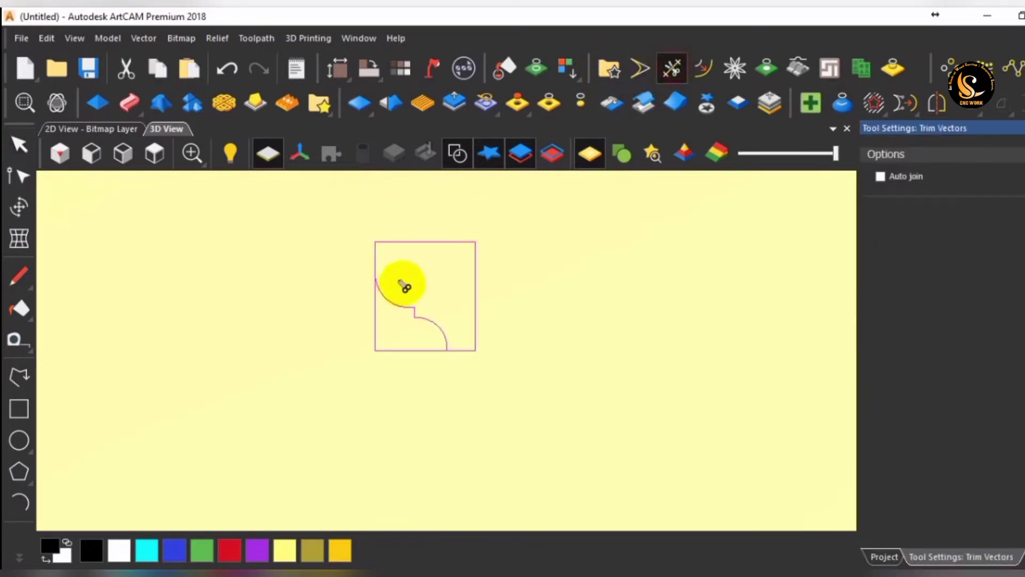
{"action": "left_click", "coordinate": [376, 312]}
{"action": "left_click", "coordinate": [425, 242]}
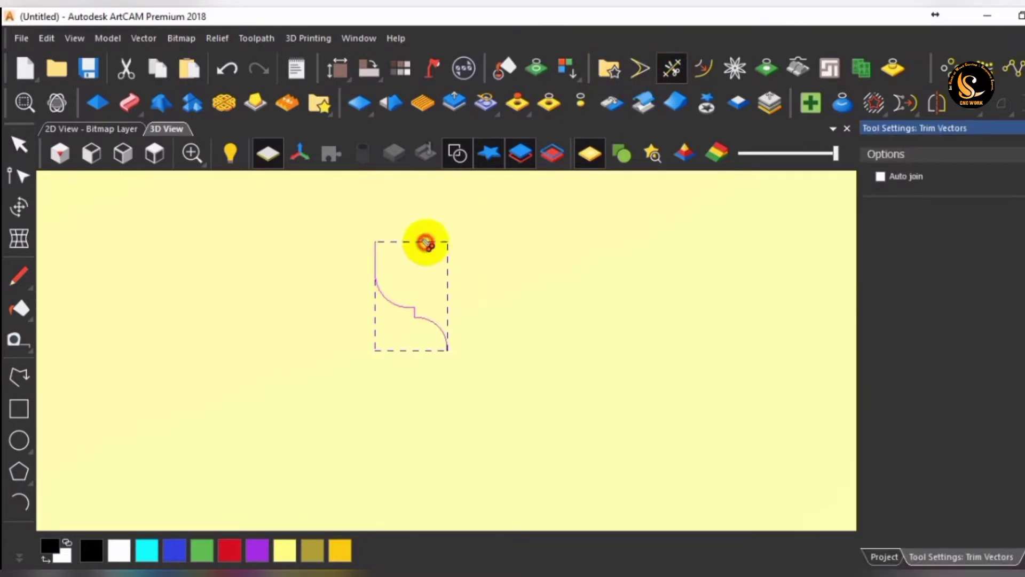
{"action": "key", "text": "ctrl+z"}
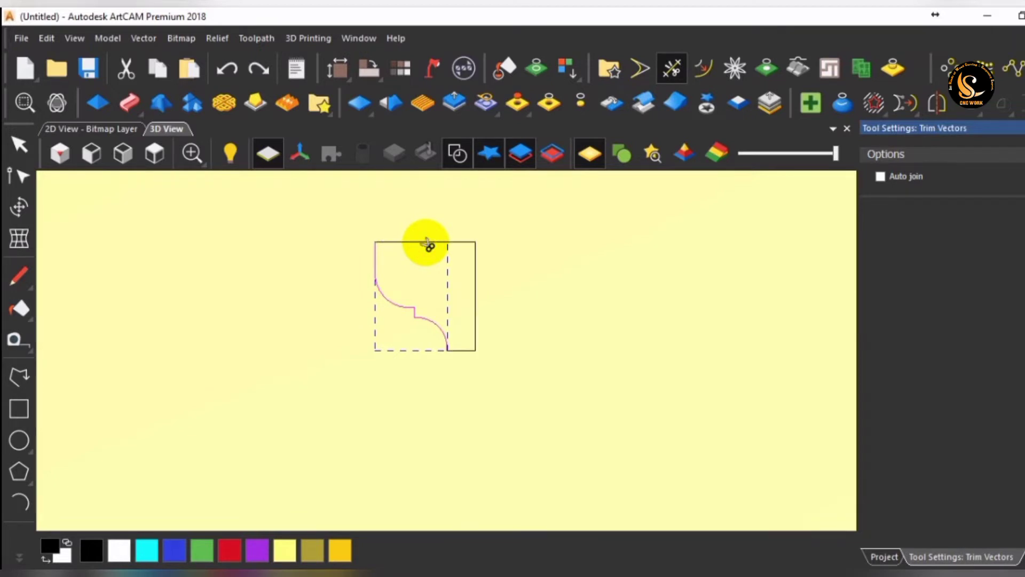
{"action": "key", "text": "Escape"}
Extend the profile with a straight polyline segment from its lower end to the rectangle's lower-right corner.
{"action": "scroll", "coordinate": [483, 353], "scroll_direction": "up", "scroll_amount": 1}
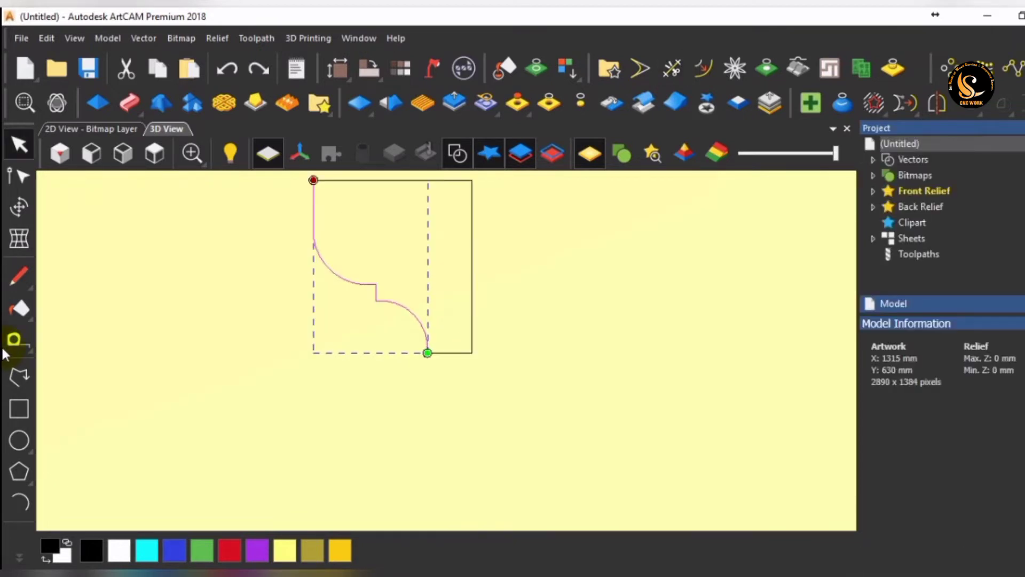
{"action": "left_click", "coordinate": [19, 376]}
{"action": "scroll", "coordinate": [466, 352], "scroll_direction": "up", "scroll_amount": 1}
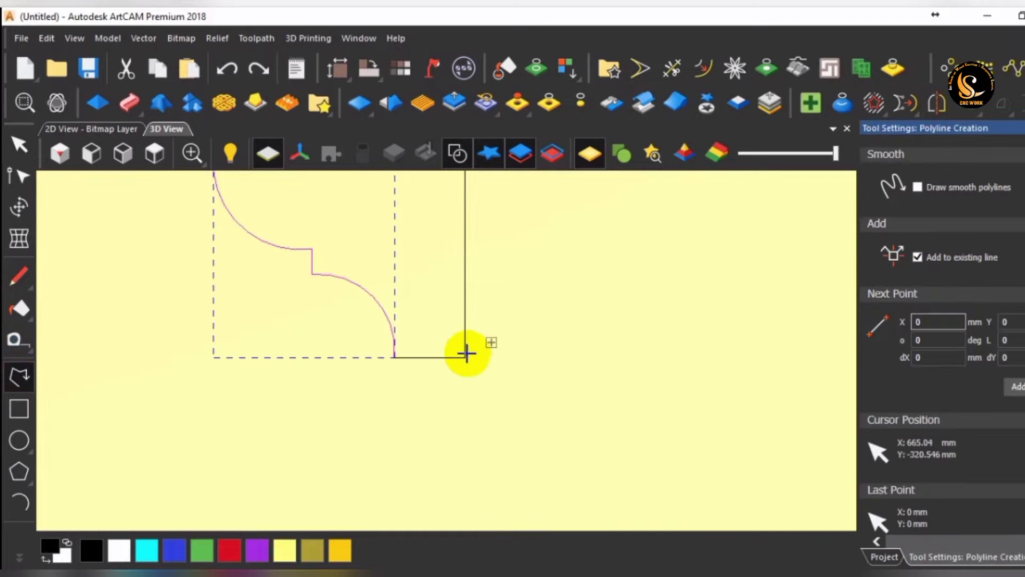
{"action": "left_click", "coordinate": [394, 356]}
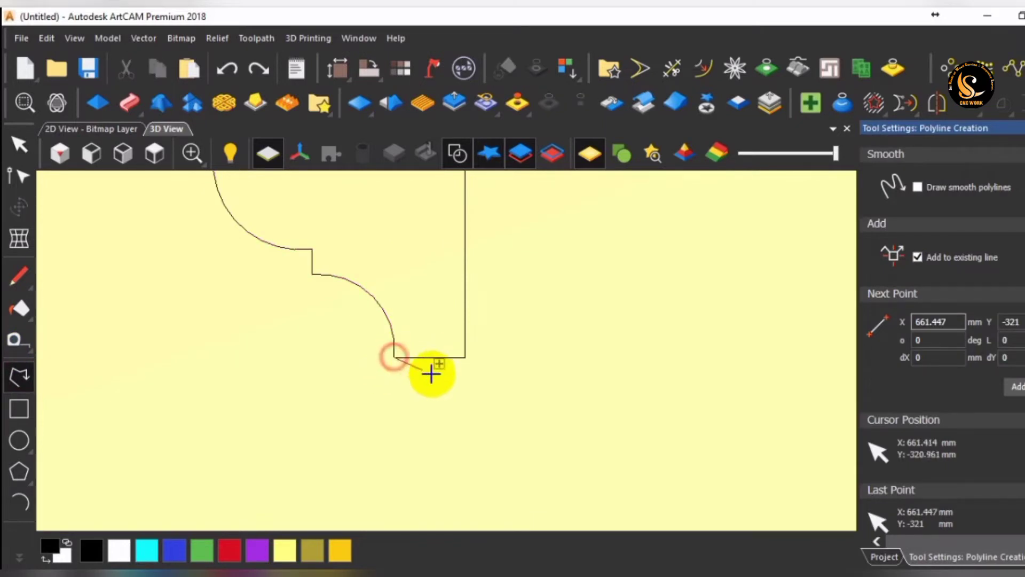
{"action": "left_click", "coordinate": [464, 357]}
{"action": "key", "text": "Escape"}
{"action": "scroll", "coordinate": [515, 304], "scroll_direction": "down", "scroll_amount": 1}
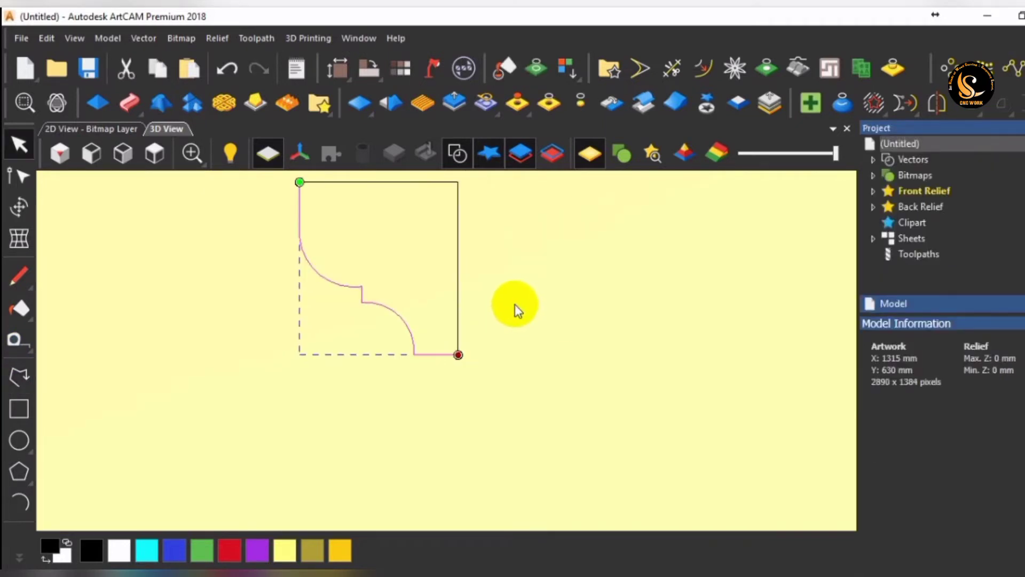
Delete the remaining rectangle outline, keeping only the extended profile curve.
{"action": "left_click", "coordinate": [469, 272]}
{"action": "left_click", "coordinate": [457, 272]}
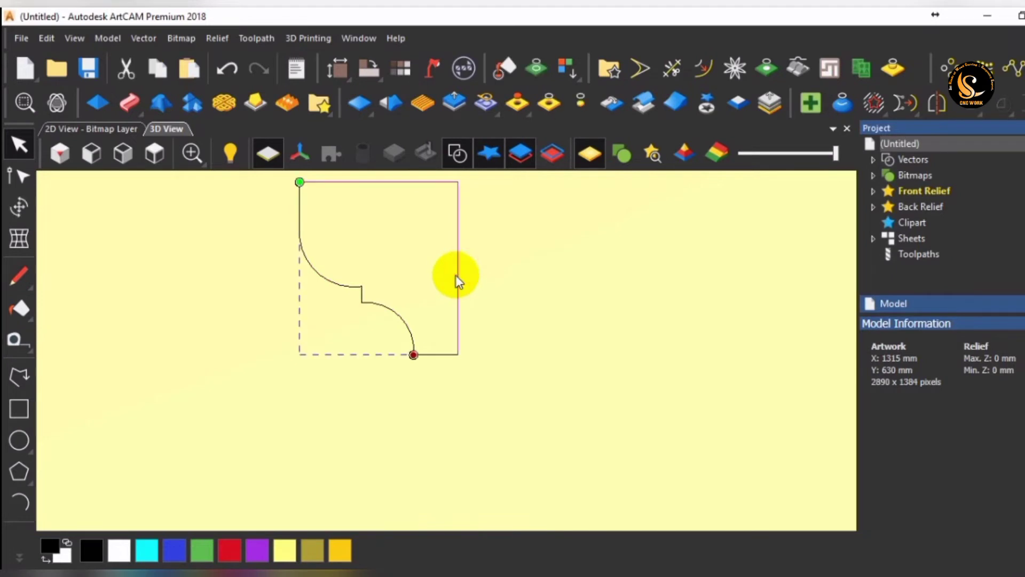
{"action": "key", "text": "Delete"}
{"action": "scroll", "coordinate": [454, 283], "scroll_direction": "down", "scroll_amount": 1}
{"action": "scroll", "coordinate": [457, 283], "scroll_direction": "up", "scroll_amount": 1}
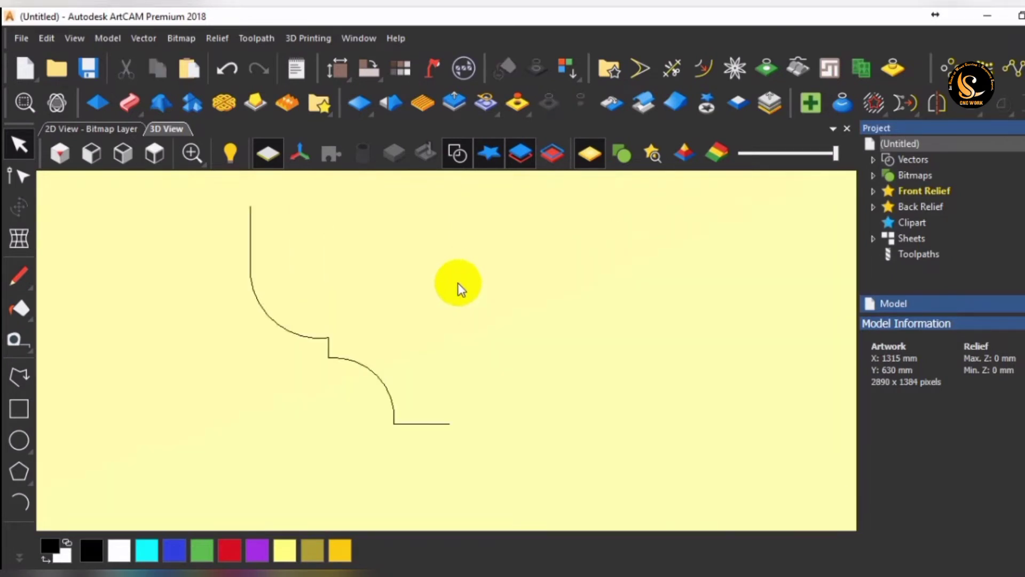
{"action": "scroll", "coordinate": [444, 303], "scroll_direction": "down", "scroll_amount": 1}
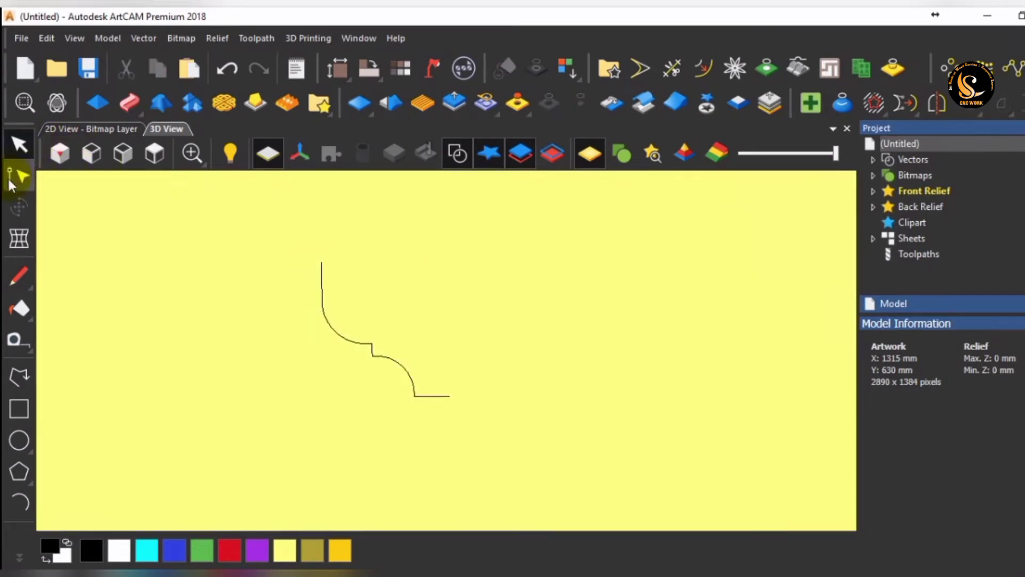
Create a custom form tool from the extended profile curve, accepting the profile shape as intended.
{"action": "left_click", "coordinate": [155, 155]}
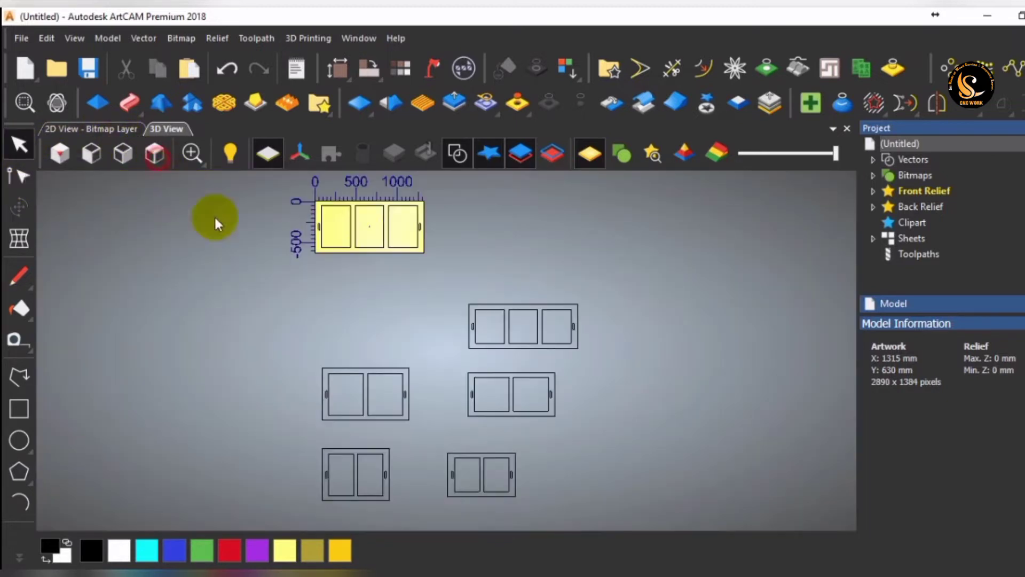
{"action": "scroll", "coordinate": [374, 229], "scroll_direction": "up", "scroll_amount": 10}
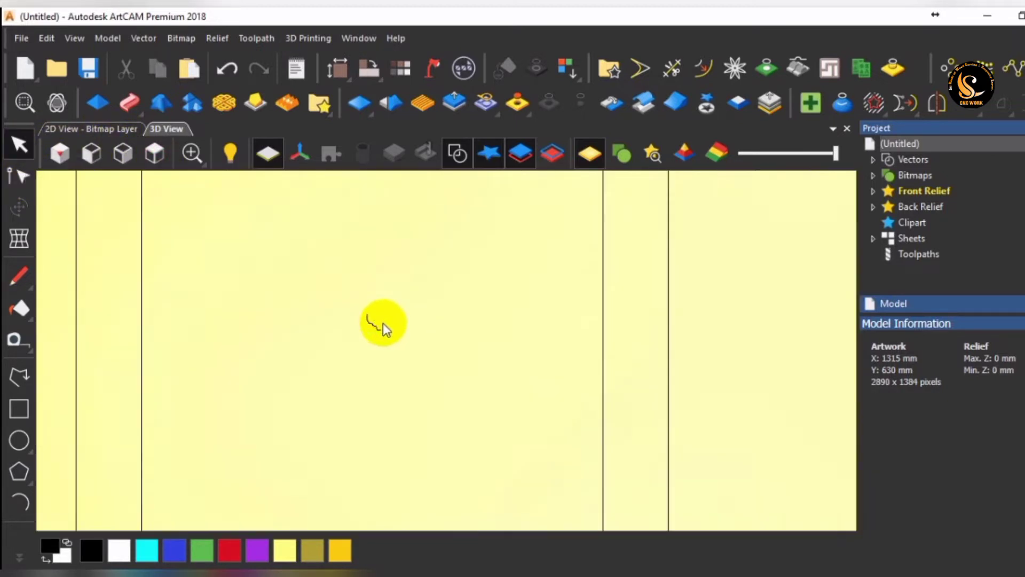
{"action": "scroll", "coordinate": [383, 322], "scroll_direction": "up", "scroll_amount": 1}
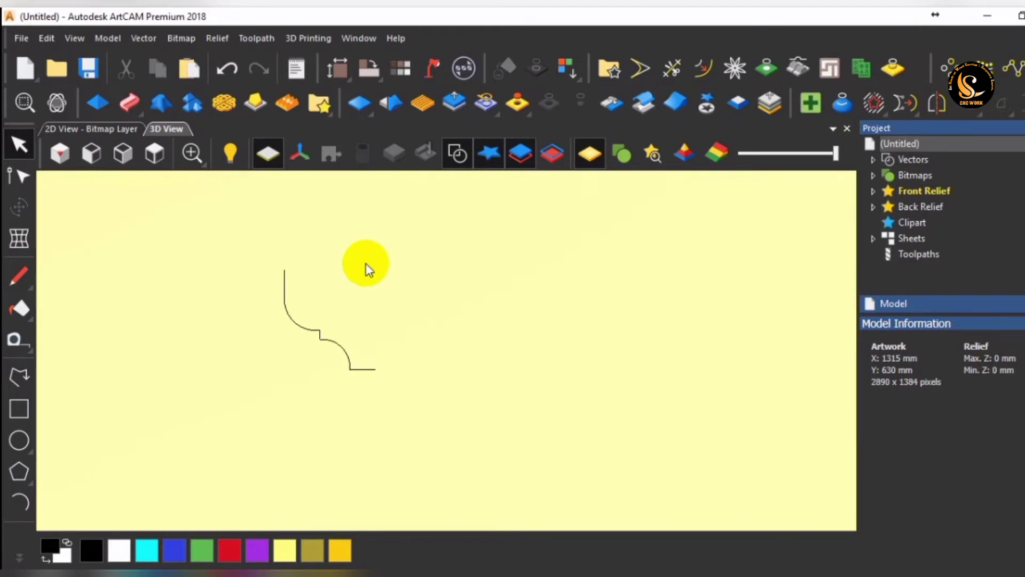
{"action": "left_click_drag", "start_coordinate": [399, 249], "coordinate": [315, 460]}
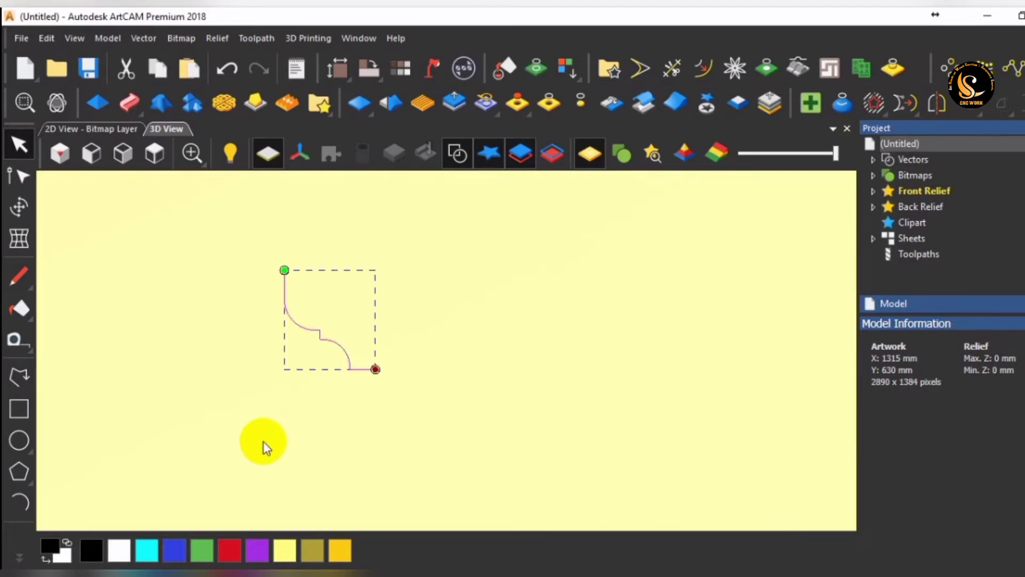
{"action": "left_click", "coordinate": [261, 40]}
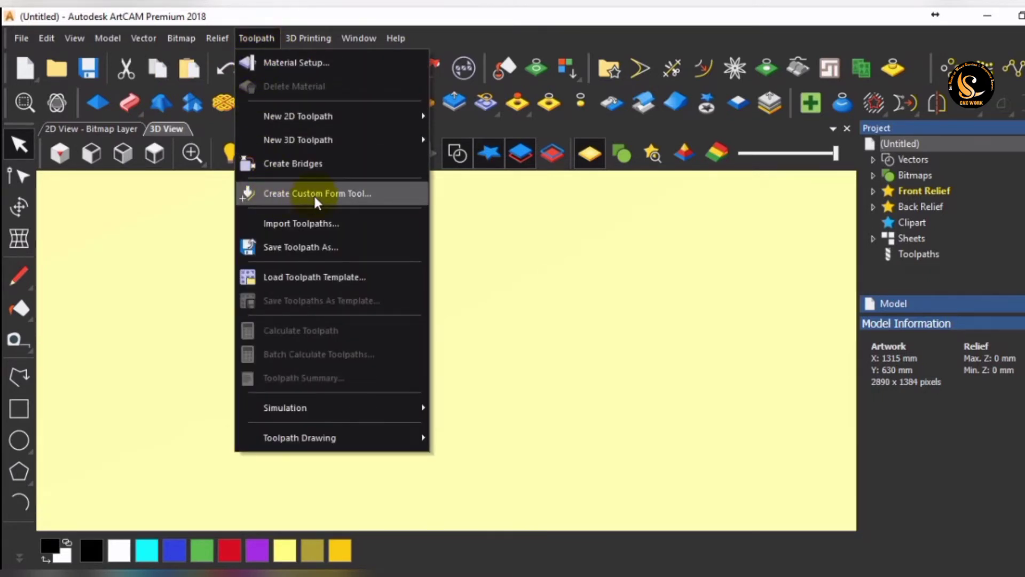
{"action": "left_click", "coordinate": [331, 199]}
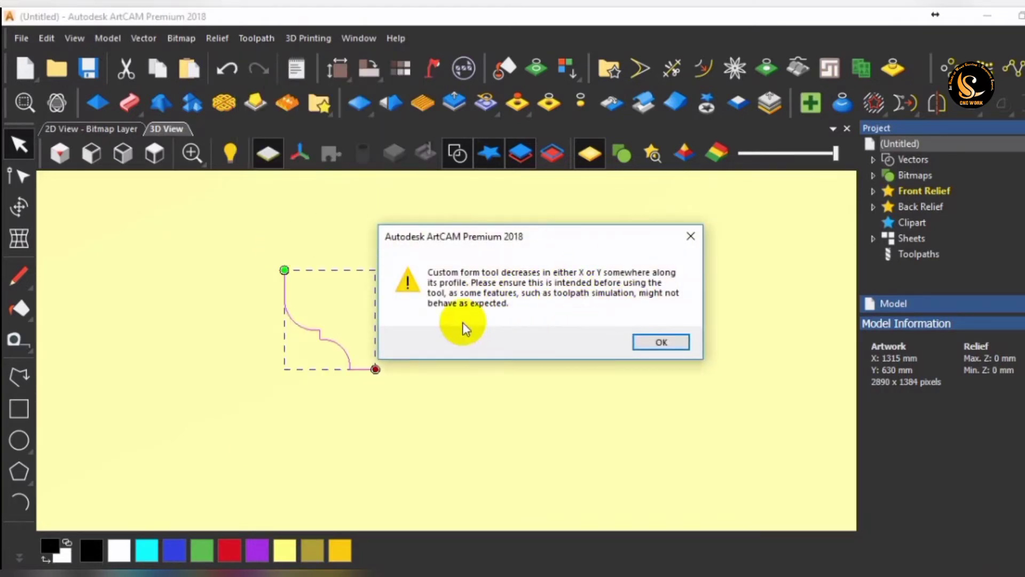
{"action": "left_click", "coordinate": [652, 344]}
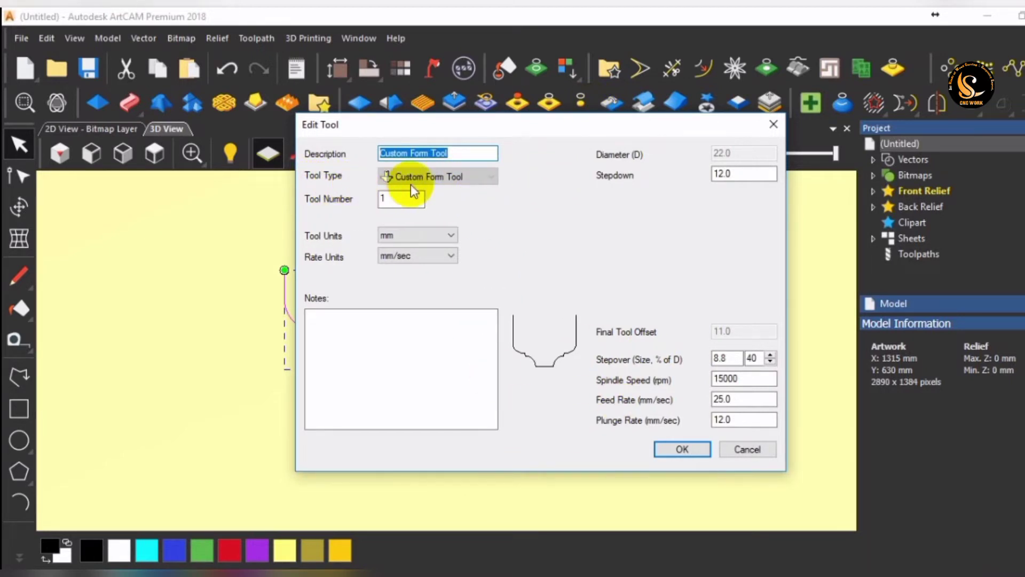
Set the new form tool's description to "Custom 2".
{"action": "left_click", "coordinate": [448, 156]}
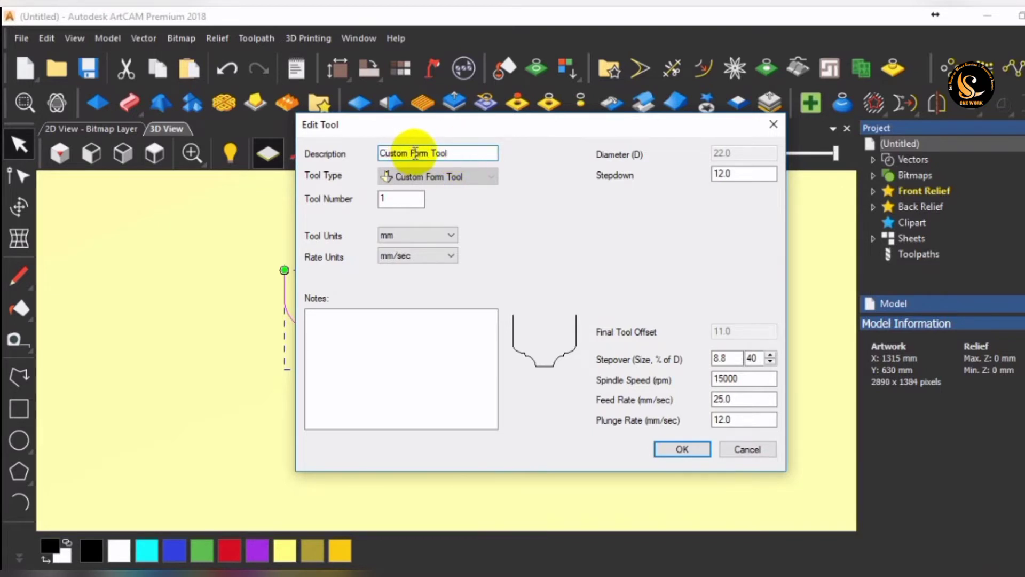
{"action": "left_click_drag", "start_coordinate": [410, 153], "coordinate": [533, 161]}
{"action": "key", "text": "BackSpace"}
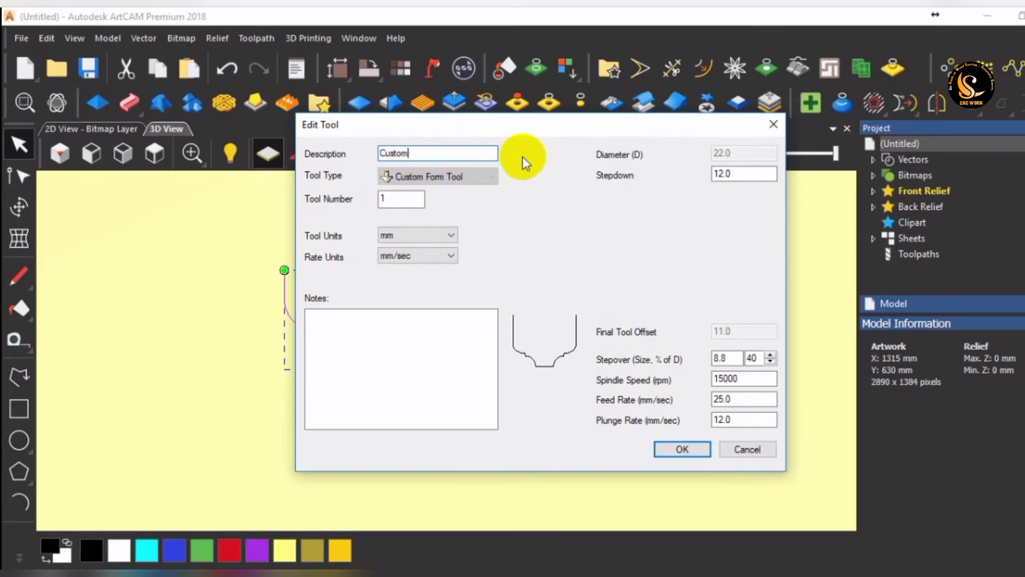
{"action": "type", "text": "2"}
{"action": "left_click", "coordinate": [408, 154]}
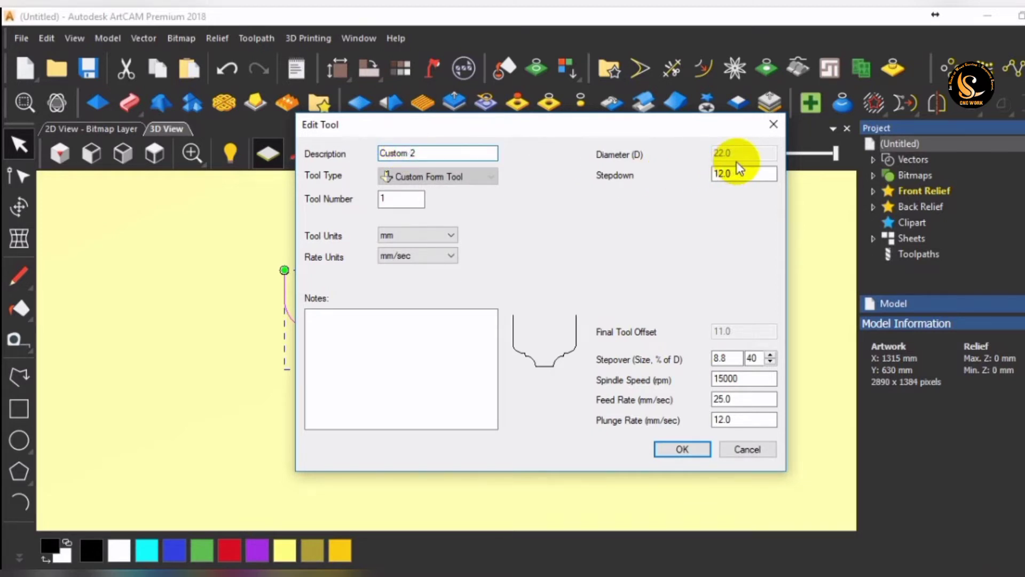
Set the tool's feed rate to 100 mm/sec and plunge rate to 75 mm/sec, and save it to the tool database.
{"action": "left_click", "coordinate": [751, 176]}
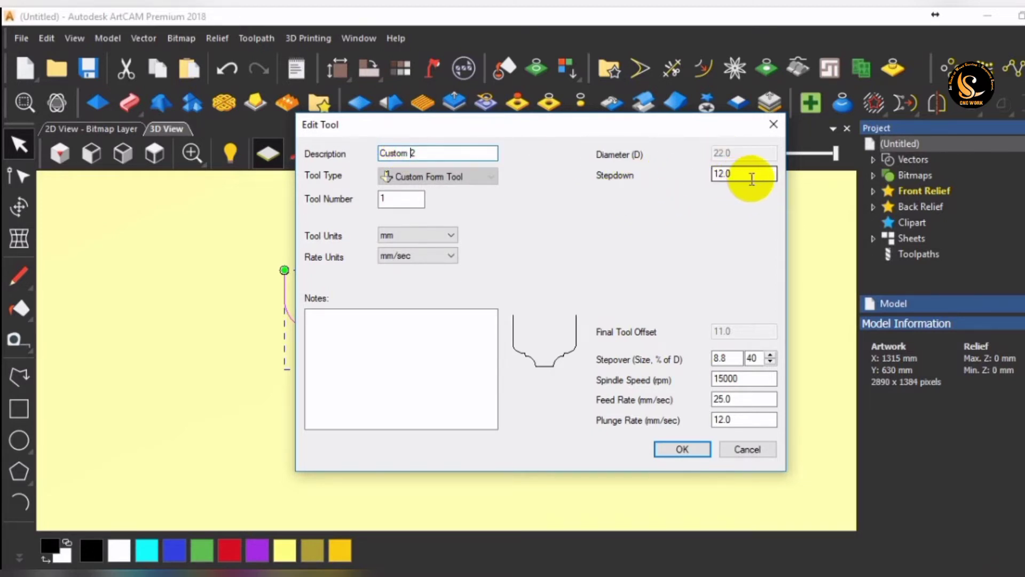
{"action": "left_click", "coordinate": [744, 400]}
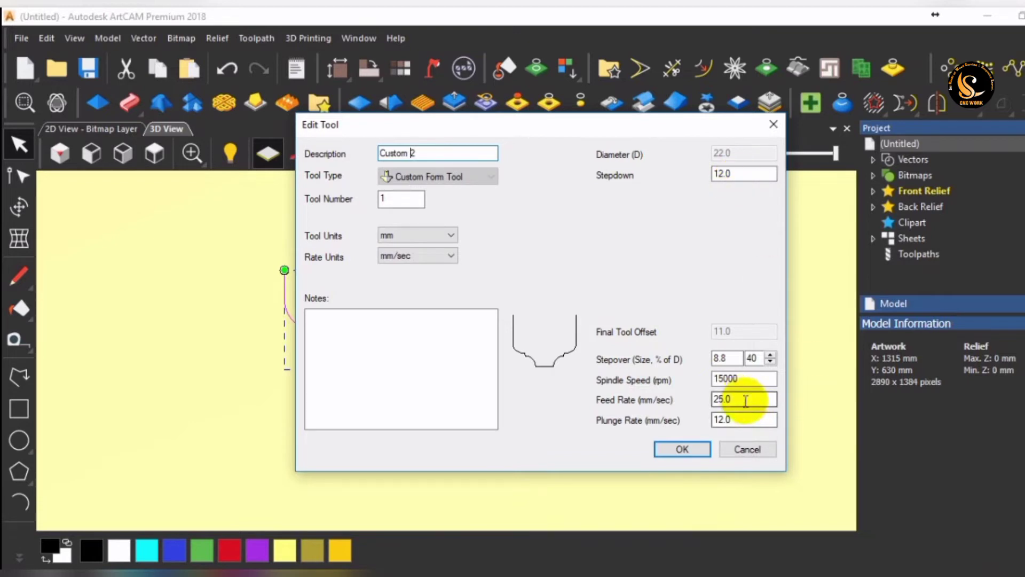
{"action": "double_click", "coordinate": [727, 406]}
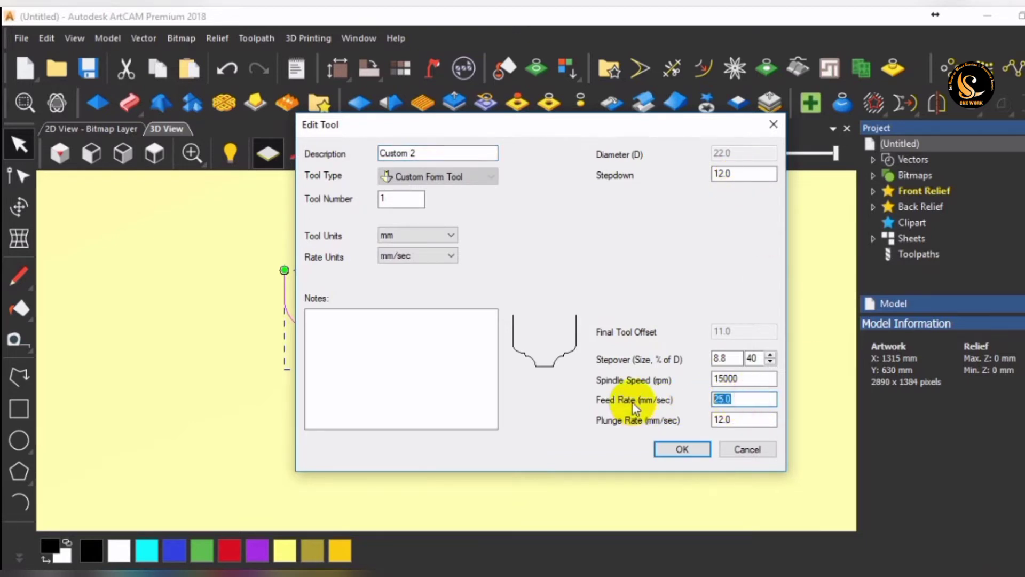
{"action": "type", "text": "100"}
{"action": "key", "text": "Tab"}
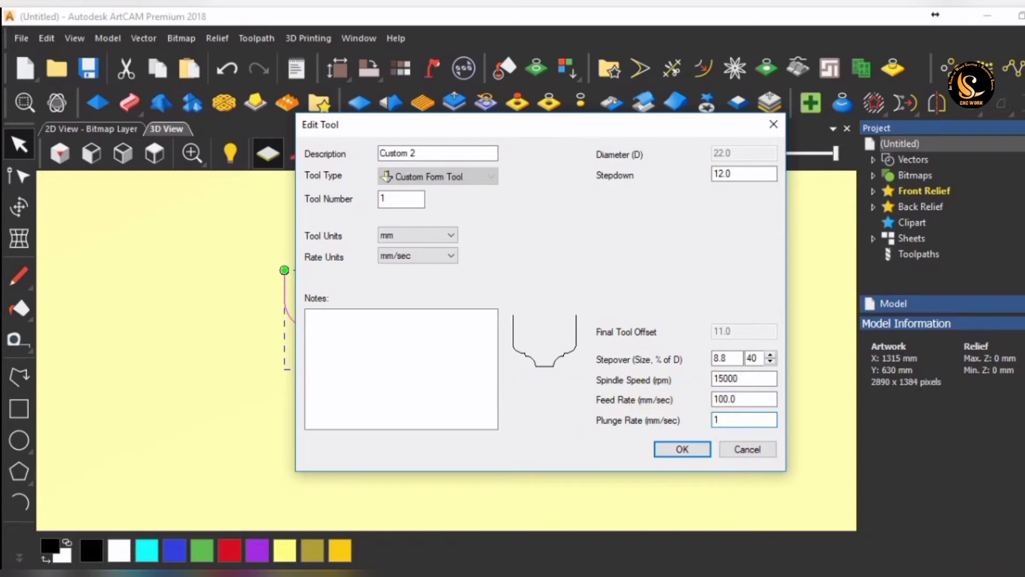
{"action": "type", "text": "1"}
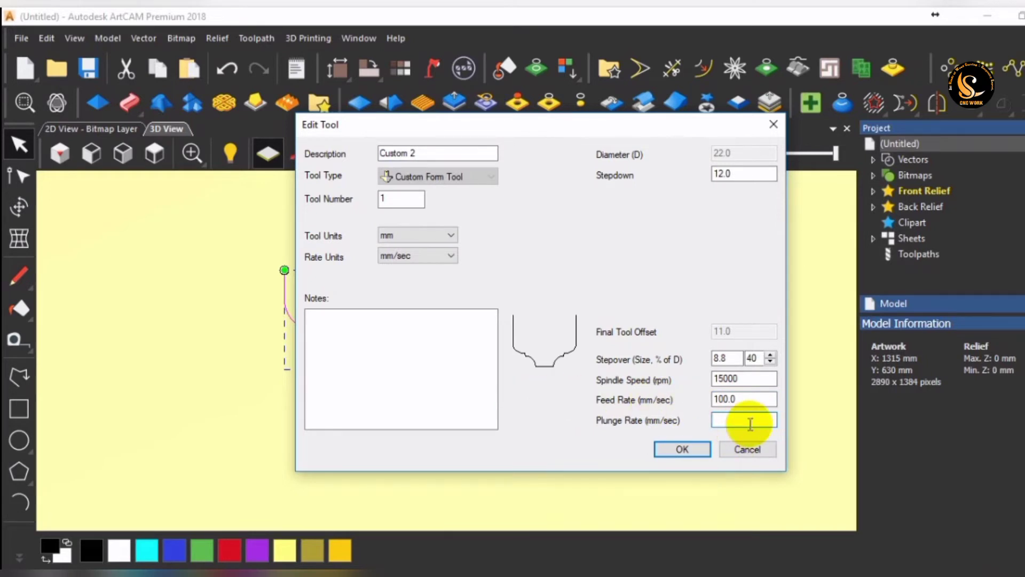
{"action": "type", "text": "75"}
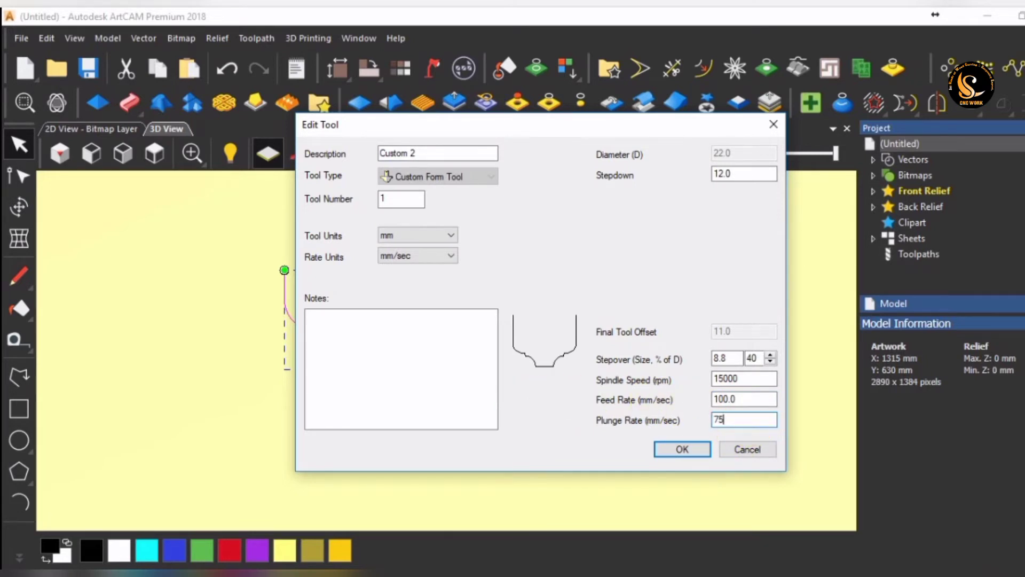
{"action": "left_click", "coordinate": [684, 449]}
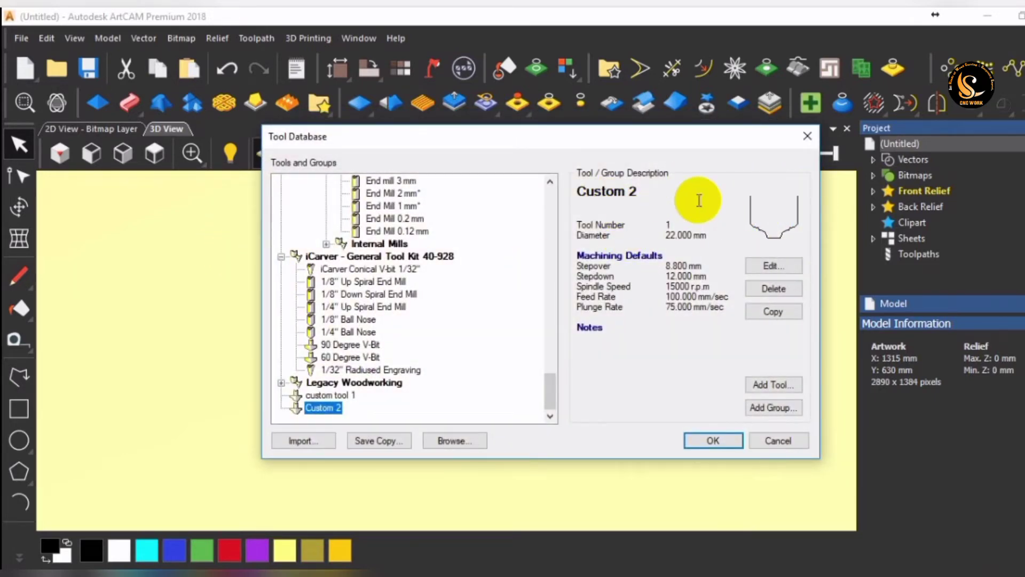
Compare custom tool 1 with Custom 2 in the tool database, and accept the database with Custom 2 selected.
{"action": "left_click", "coordinate": [327, 395]}
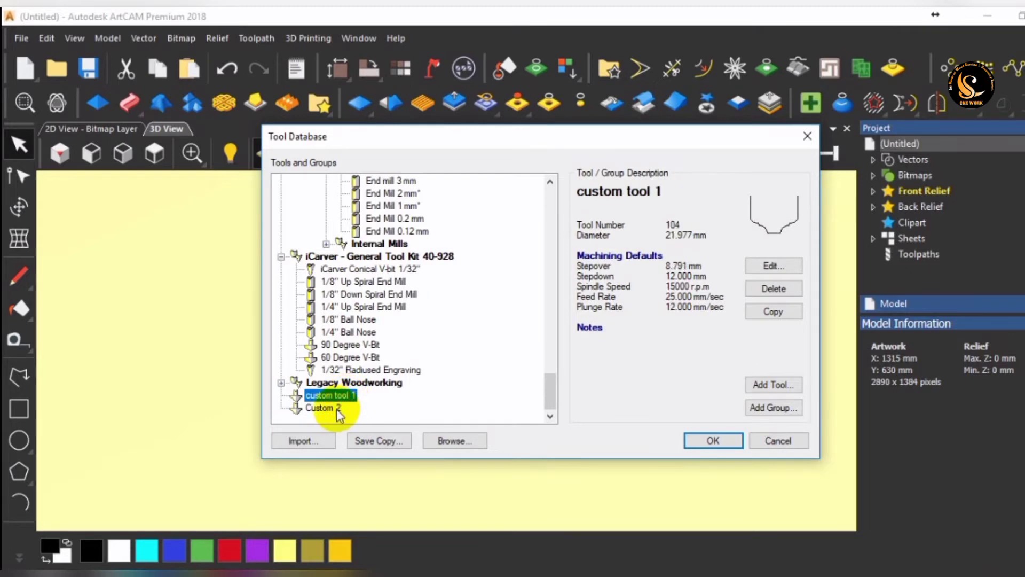
{"action": "left_click", "coordinate": [337, 409]}
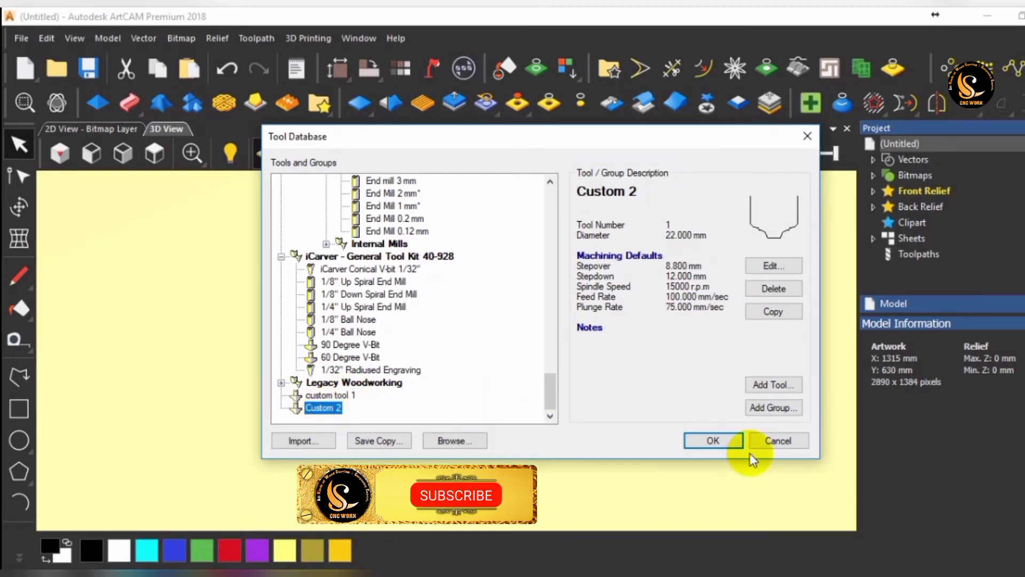
{"action": "left_click", "coordinate": [732, 440]}
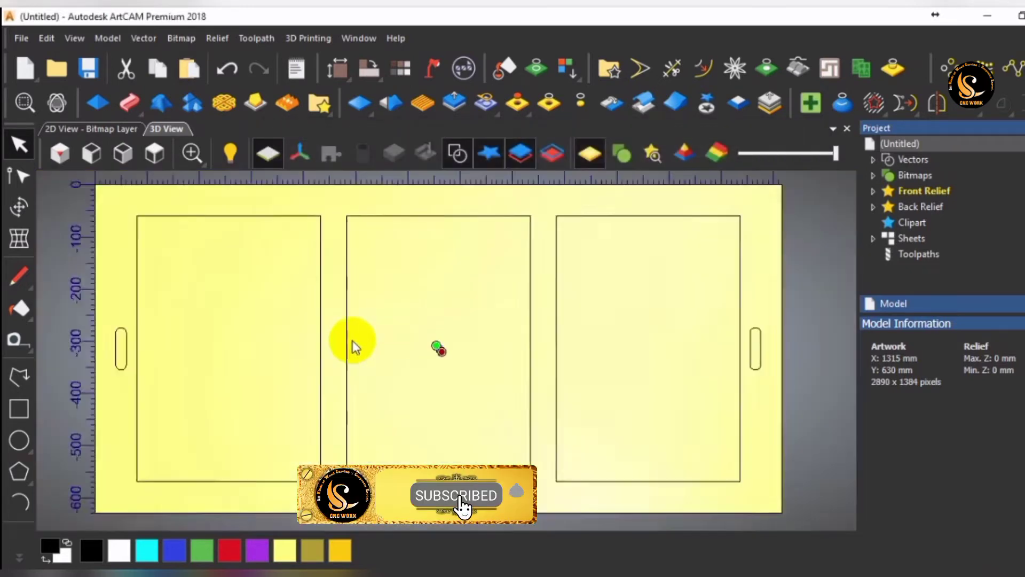
Set up a 2D profiling toolpath on the three large panel rectangles, cutting Inside to a finish depth of 6 mm.
{"action": "left_click", "coordinate": [409, 303]}
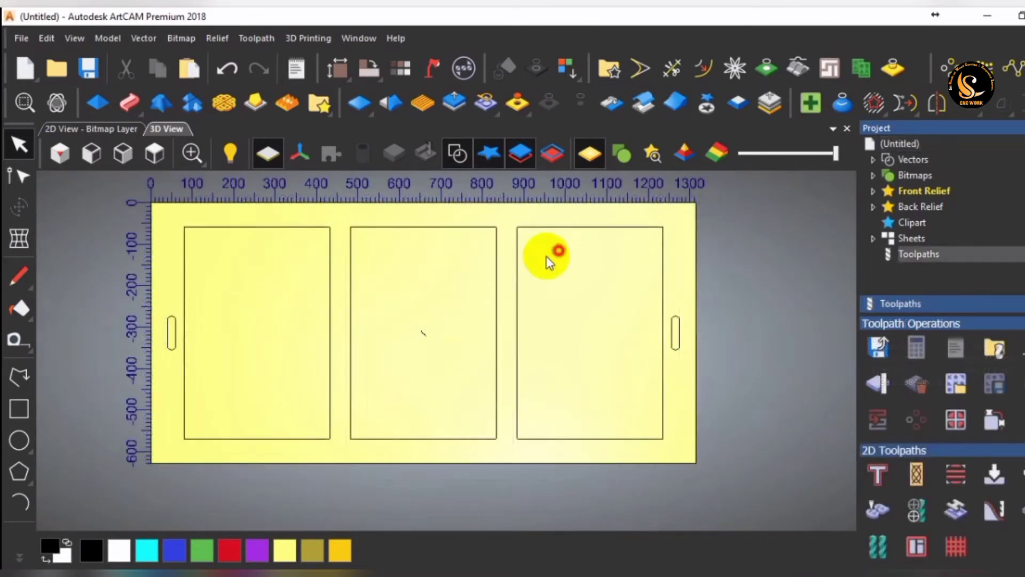
{"action": "left_click_drag", "start_coordinate": [547, 255], "coordinate": [306, 293]}
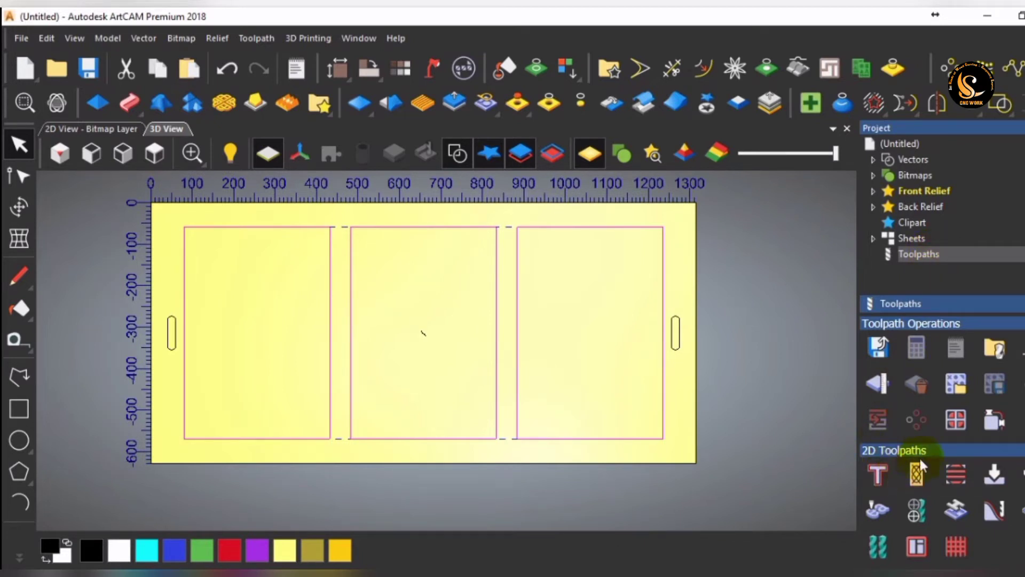
{"action": "left_click", "coordinate": [876, 476]}
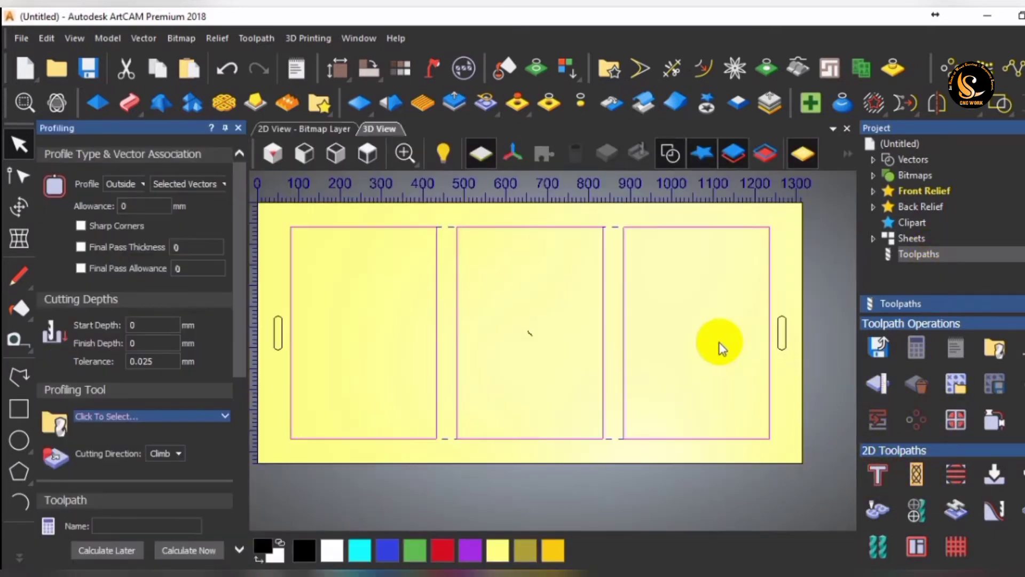
{"action": "left_click", "coordinate": [126, 185]}
{"action": "left_click", "coordinate": [117, 218]}
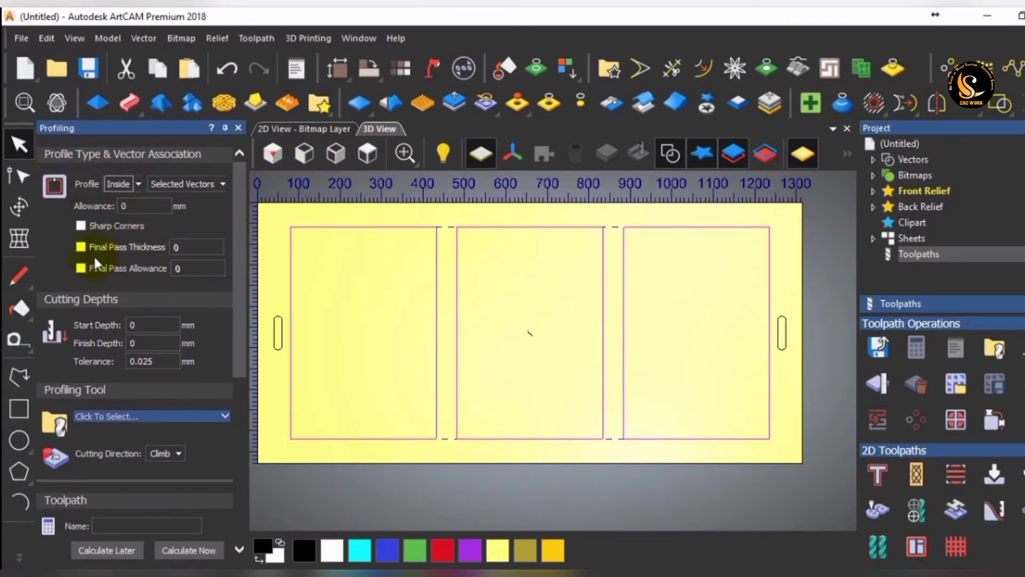
{"action": "left_click", "coordinate": [157, 342]}
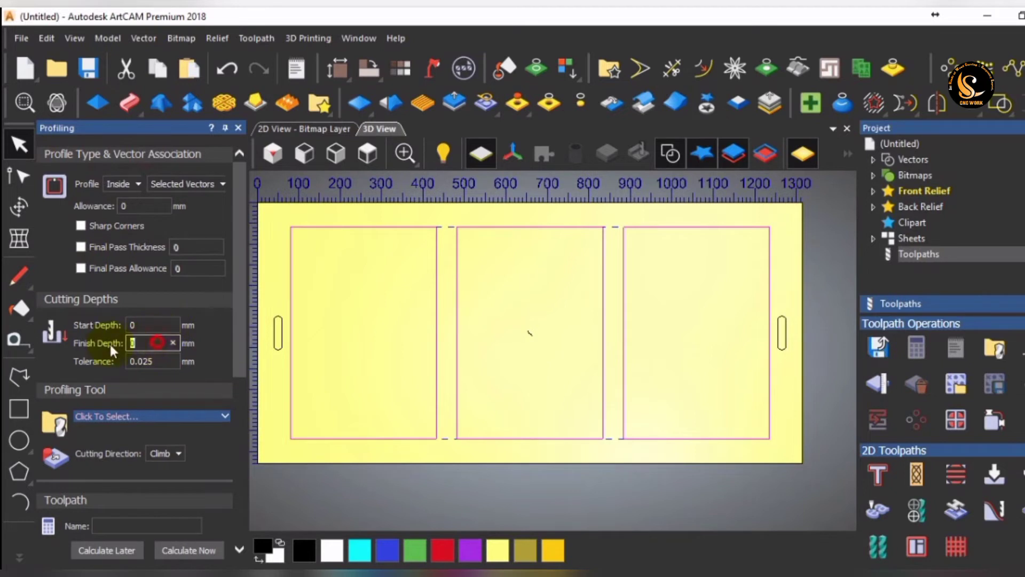
{"action": "type", "text": "6"}
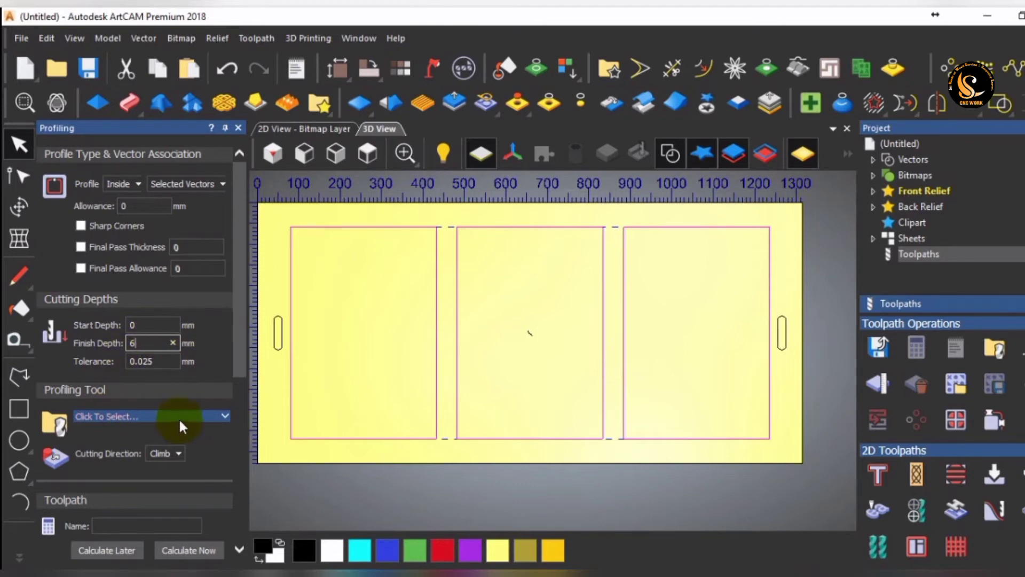
Choose Custom 2 from the tool database as the profiling tool.
{"action": "left_click", "coordinate": [211, 417]}
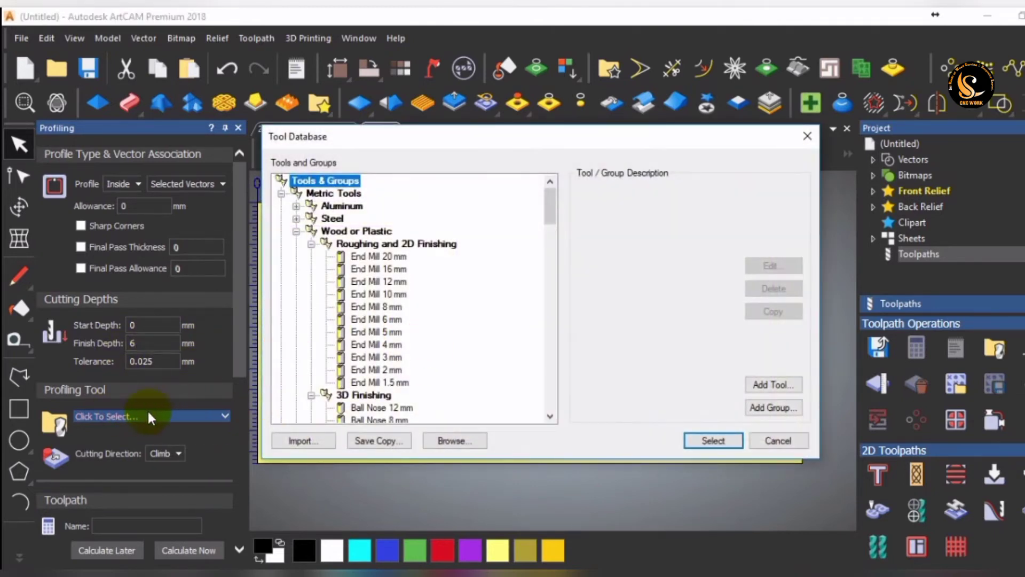
{"action": "scroll", "coordinate": [470, 291], "scroll_direction": "down", "scroll_amount": 20}
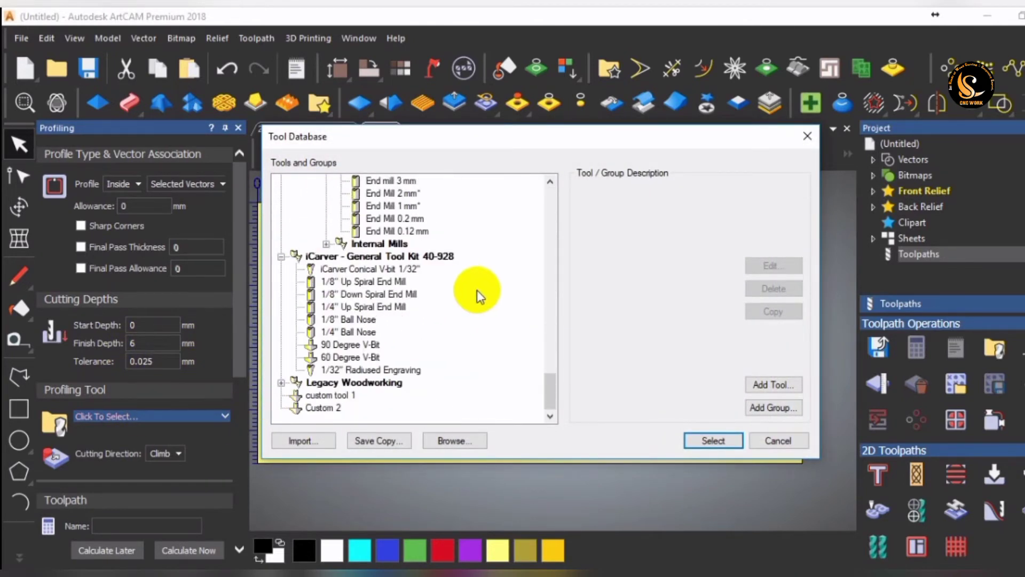
{"action": "left_click", "coordinate": [323, 409]}
{"action": "left_click", "coordinate": [715, 440]}
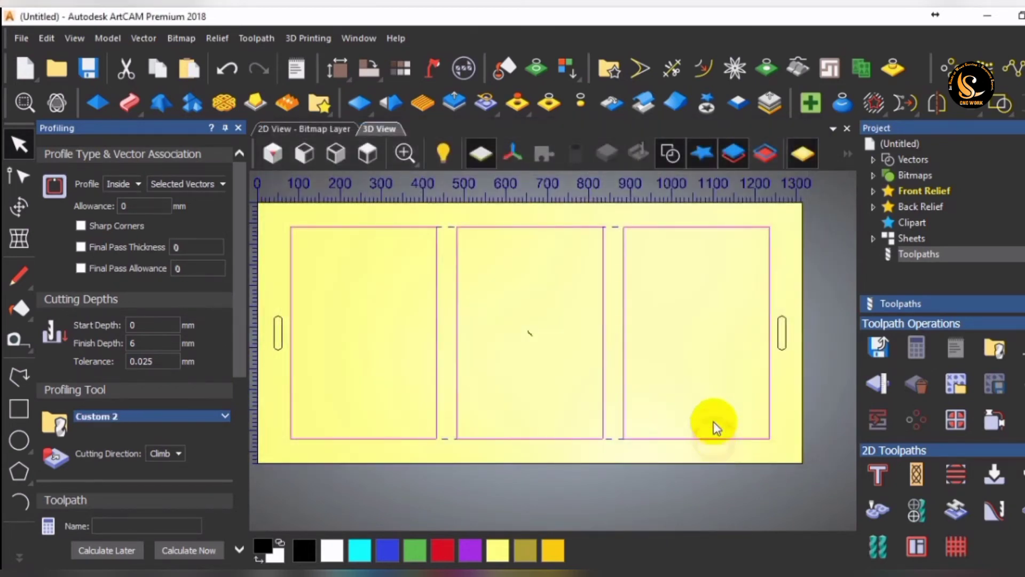
Define the material for the toolpath with a thickness of 12 mm.
{"action": "scroll", "coordinate": [174, 434], "scroll_direction": "down", "scroll_amount": 5}
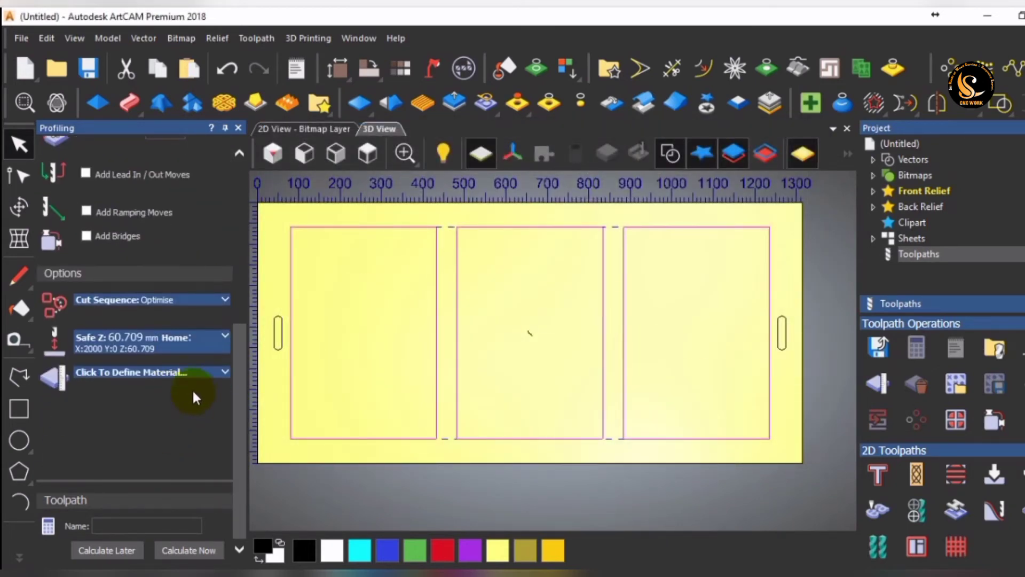
{"action": "left_click", "coordinate": [200, 374]}
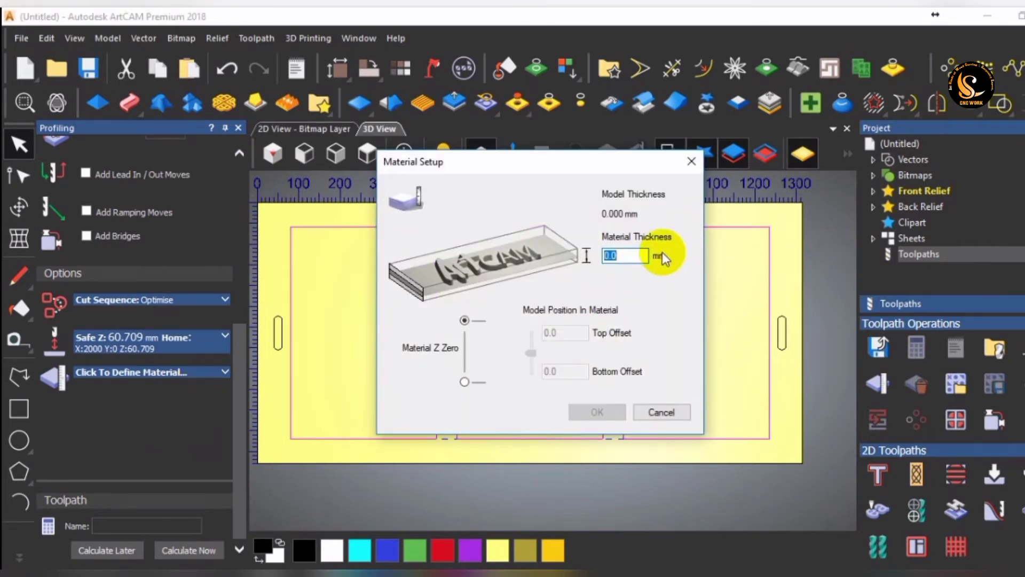
{"action": "type", "text": "12"}
{"action": "left_click", "coordinate": [594, 412]}
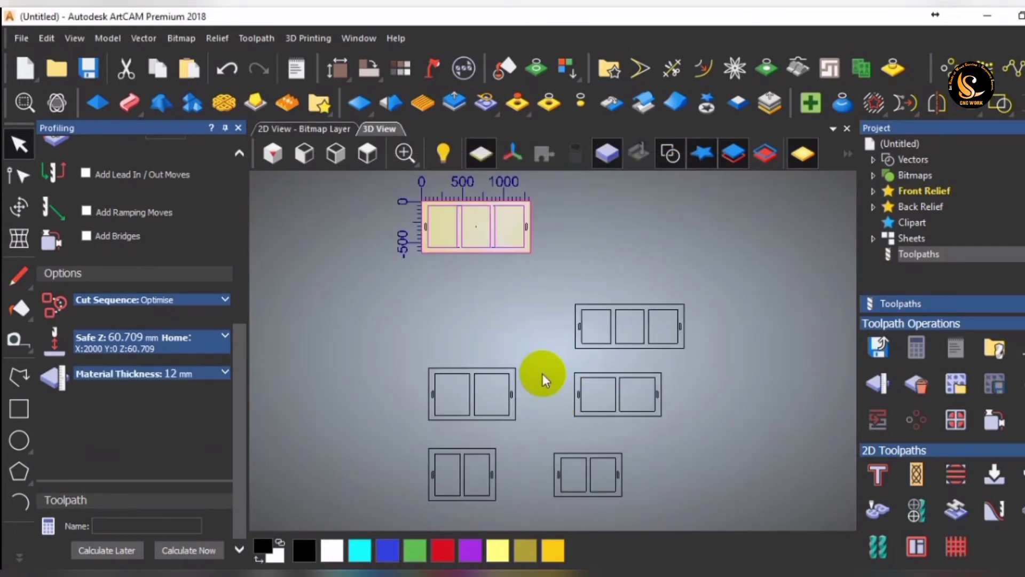
Calculate the profile toolpath immediately and close the profiling settings.
{"action": "left_click", "coordinate": [172, 551]}
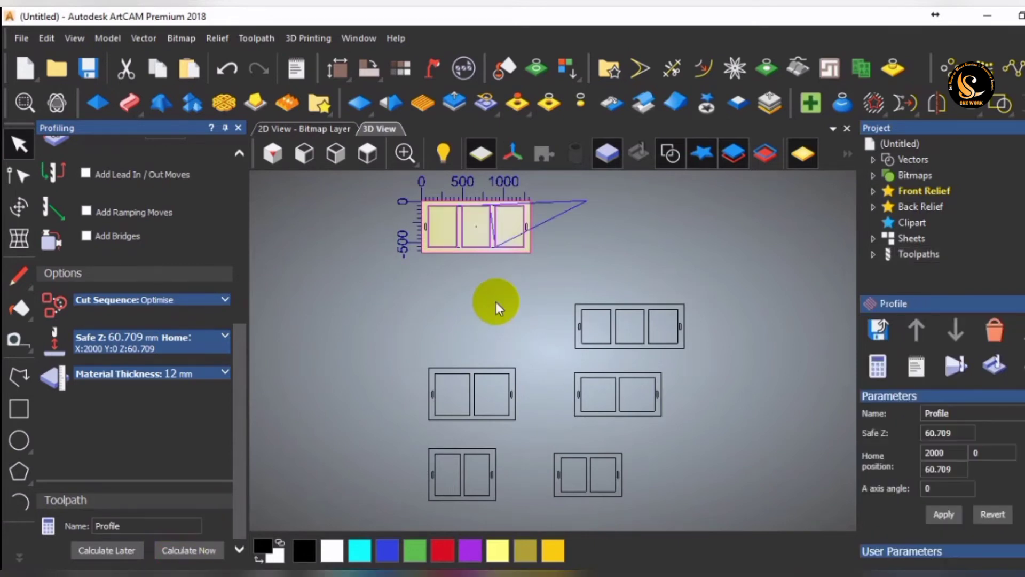
{"action": "scroll", "coordinate": [490, 208], "scroll_direction": "up", "scroll_amount": 3}
{"action": "left_click", "coordinate": [240, 127]}
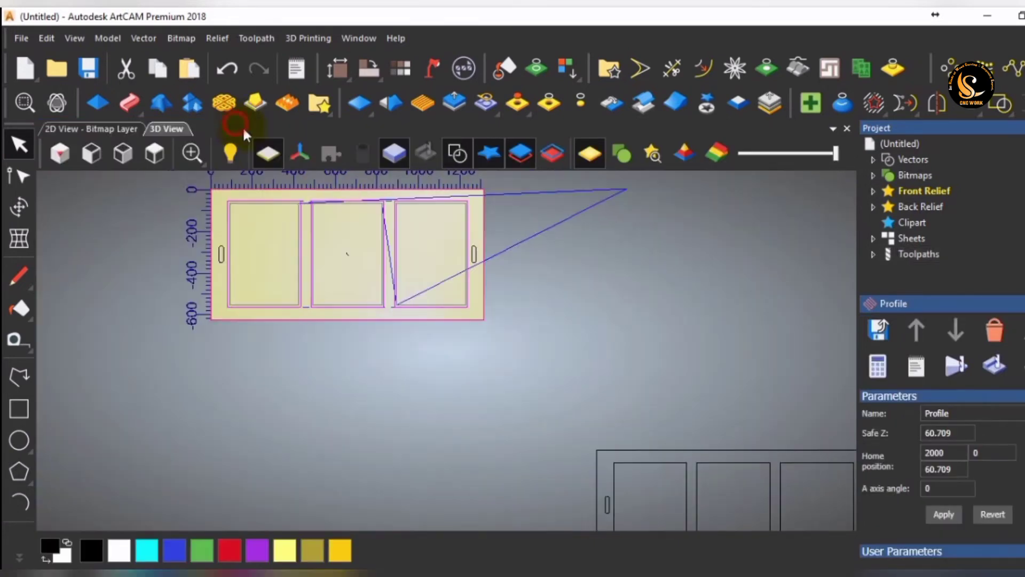
{"action": "scroll", "coordinate": [333, 214], "scroll_direction": "up", "scroll_amount": 3}
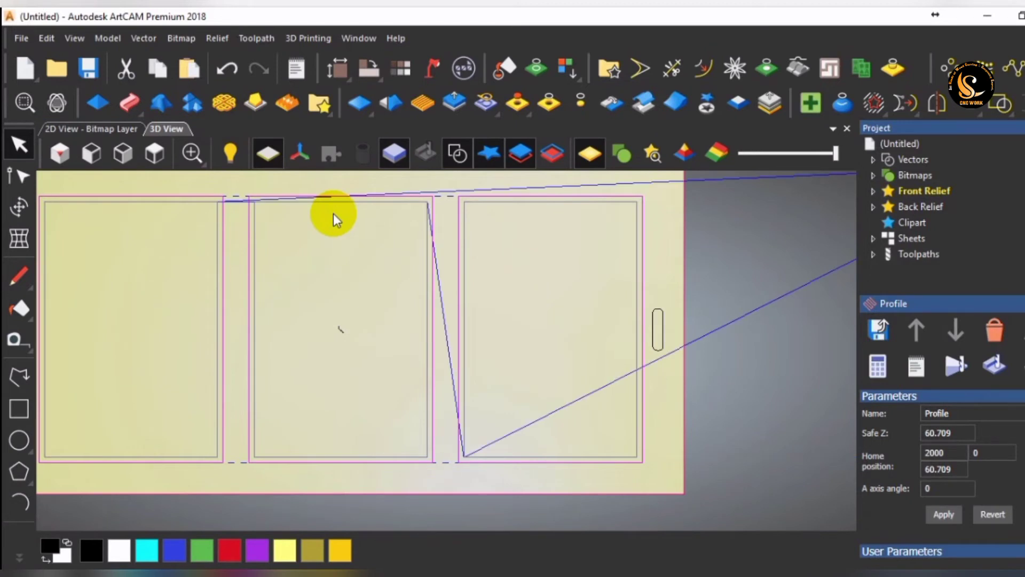
Start a 2D Area Clearance toolpath and add the End Mill 5 mm from the wood or plastic roughing tools.
{"action": "scroll", "coordinate": [333, 213], "scroll_direction": "down", "scroll_amount": 3}
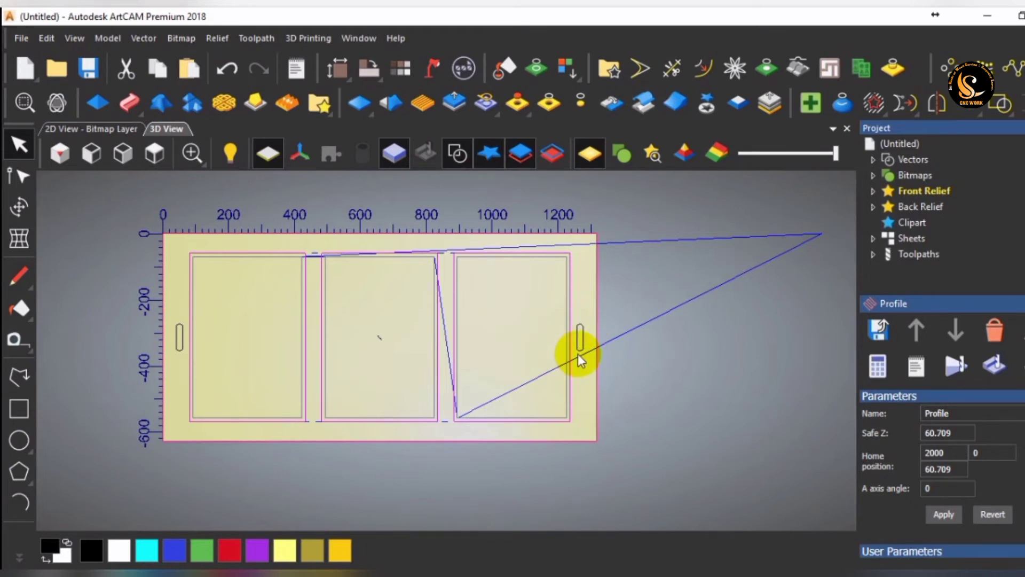
{"action": "left_click", "coordinate": [918, 256]}
{"action": "scroll", "coordinate": [937, 400], "scroll_direction": "down", "scroll_amount": 2}
{"action": "left_click", "coordinate": [885, 432]}
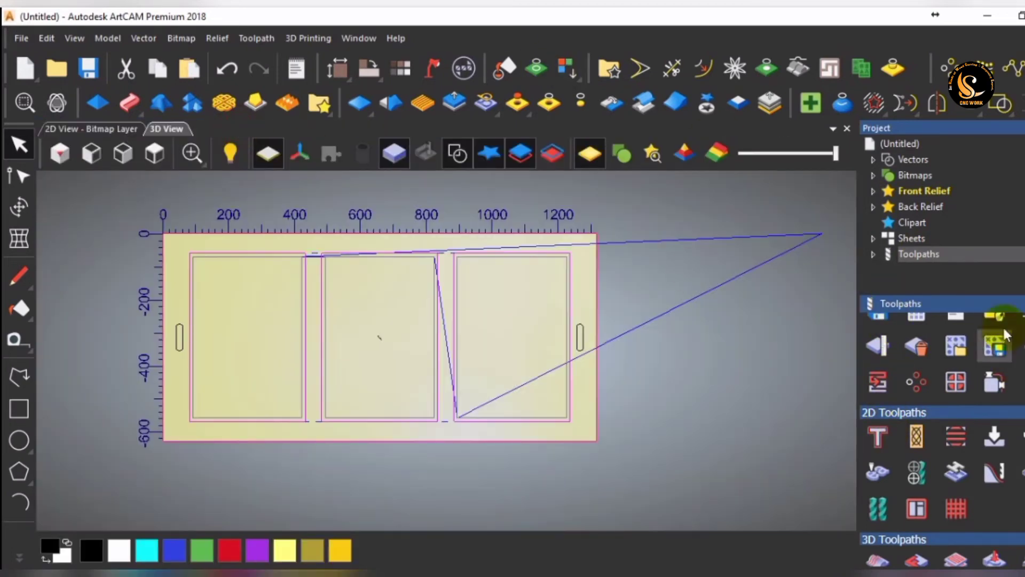
{"action": "left_click", "coordinate": [956, 437]}
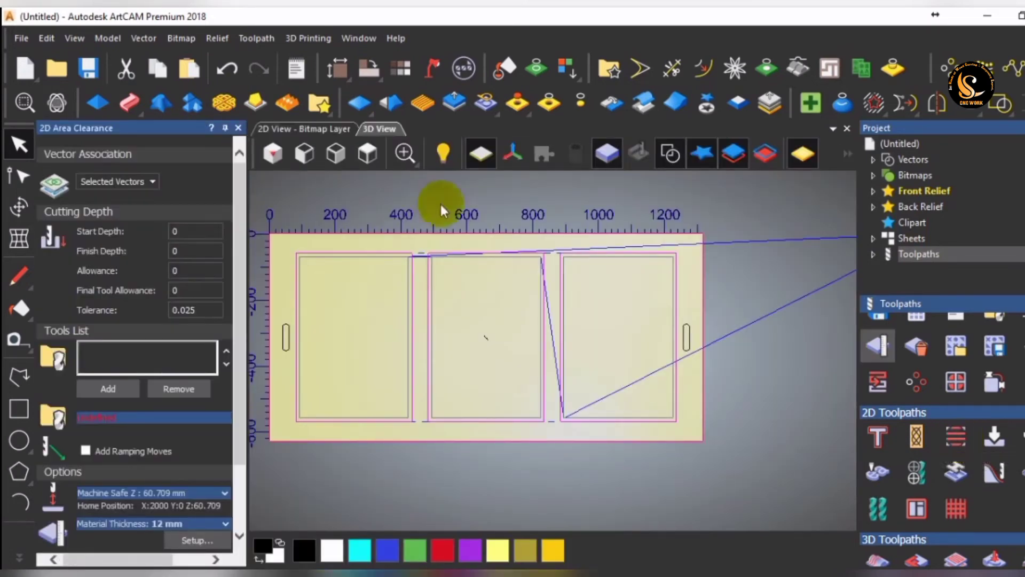
{"action": "left_click", "coordinate": [131, 393]}
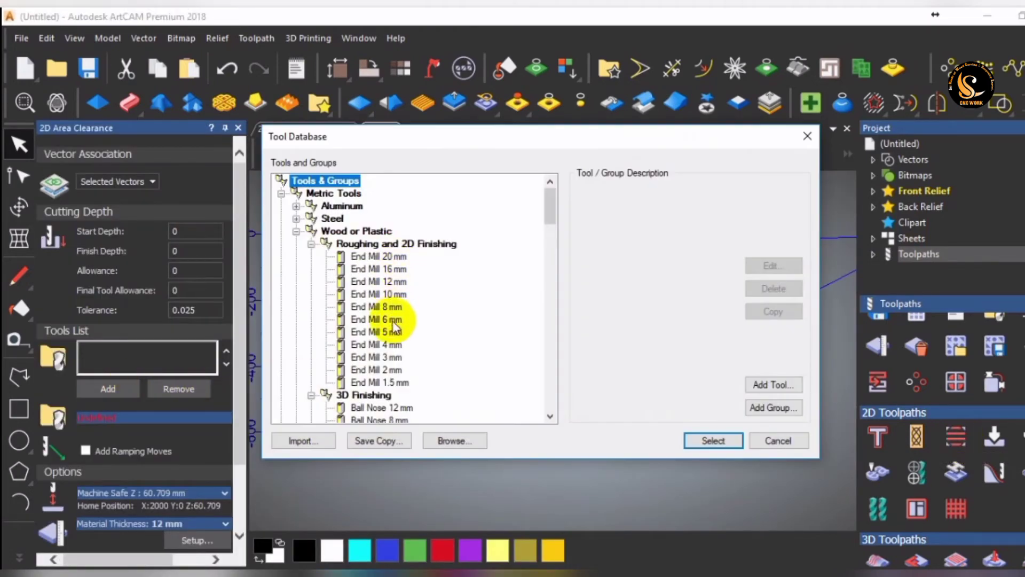
{"action": "left_click", "coordinate": [380, 333]}
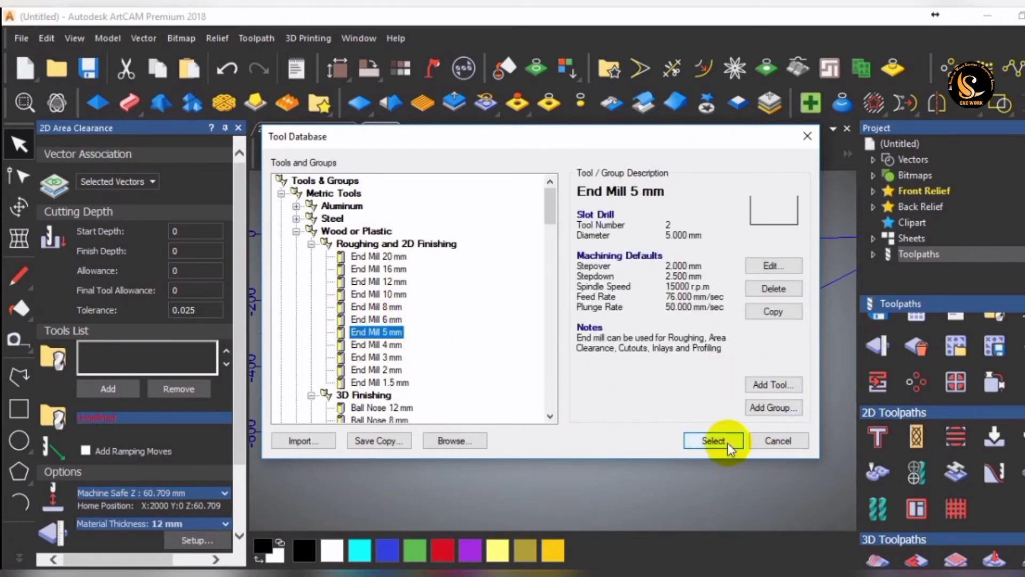
{"action": "left_click", "coordinate": [723, 441]}
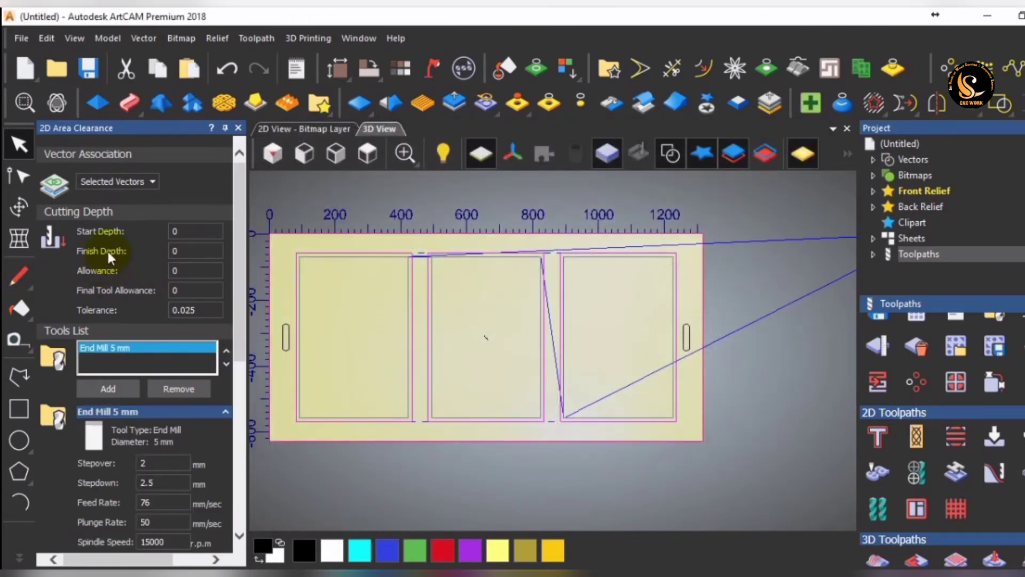
Set the area clearance finish depth to 6 mm, use the Offset strategy, and calculate the toolpath immediately.
{"action": "left_click", "coordinate": [198, 250]}
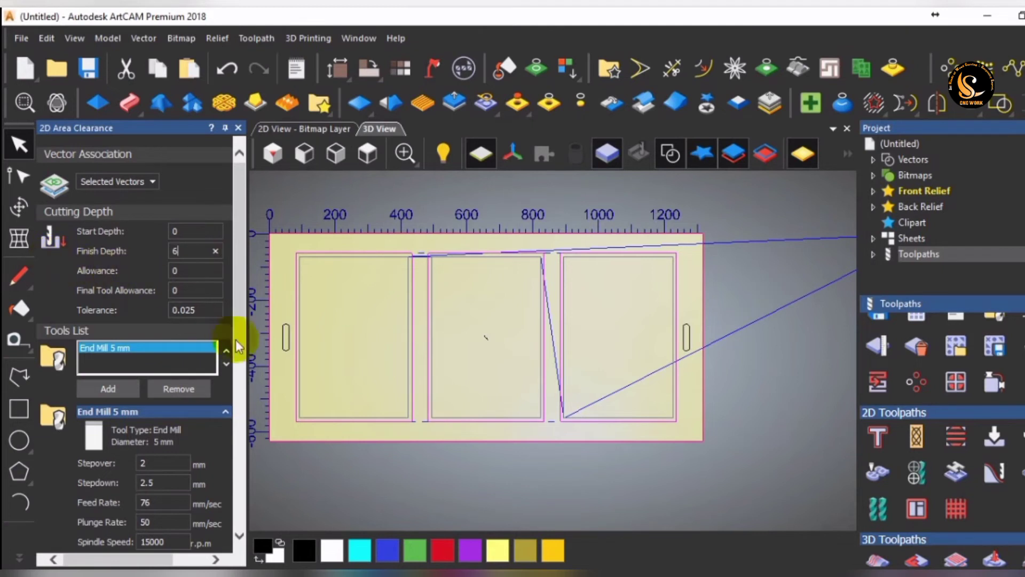
{"action": "scroll", "coordinate": [232, 412], "scroll_direction": "down", "scroll_amount": 3}
{"action": "scroll", "coordinate": [234, 414], "scroll_direction": "down", "scroll_amount": 3}
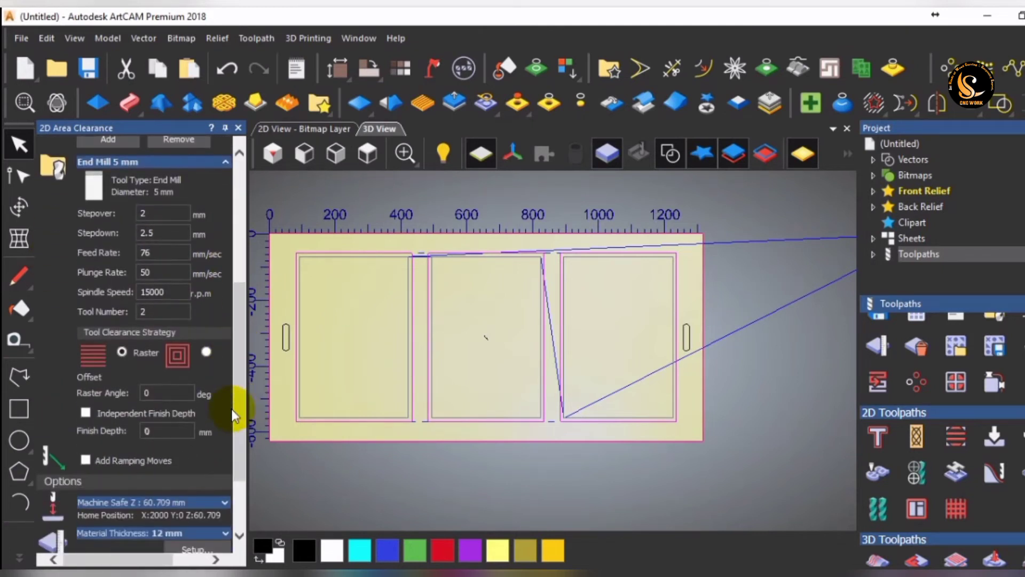
{"action": "left_click", "coordinate": [205, 352]}
{"action": "scroll", "coordinate": [213, 396], "scroll_direction": "down", "scroll_amount": 4}
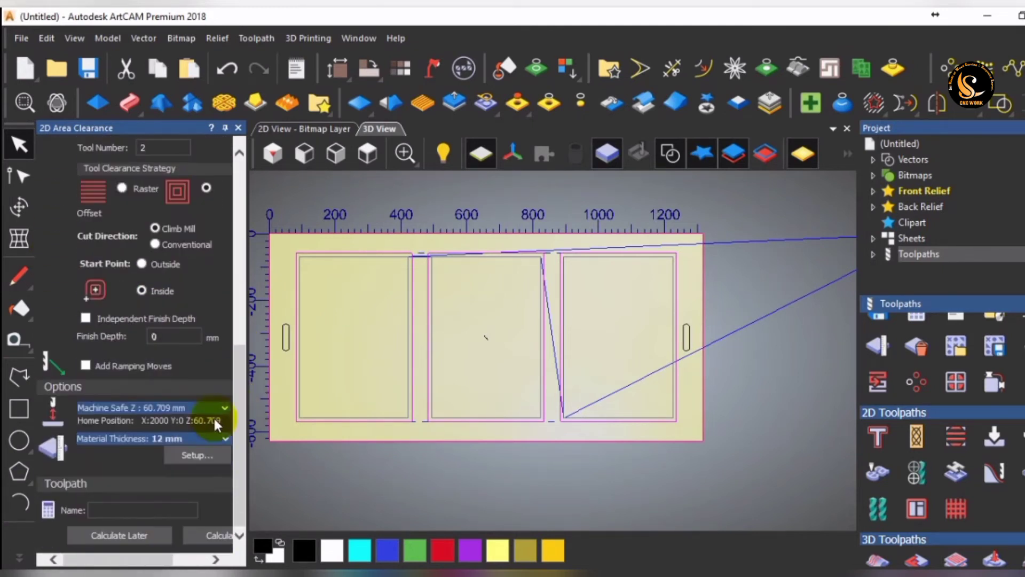
{"action": "left_click", "coordinate": [218, 532]}
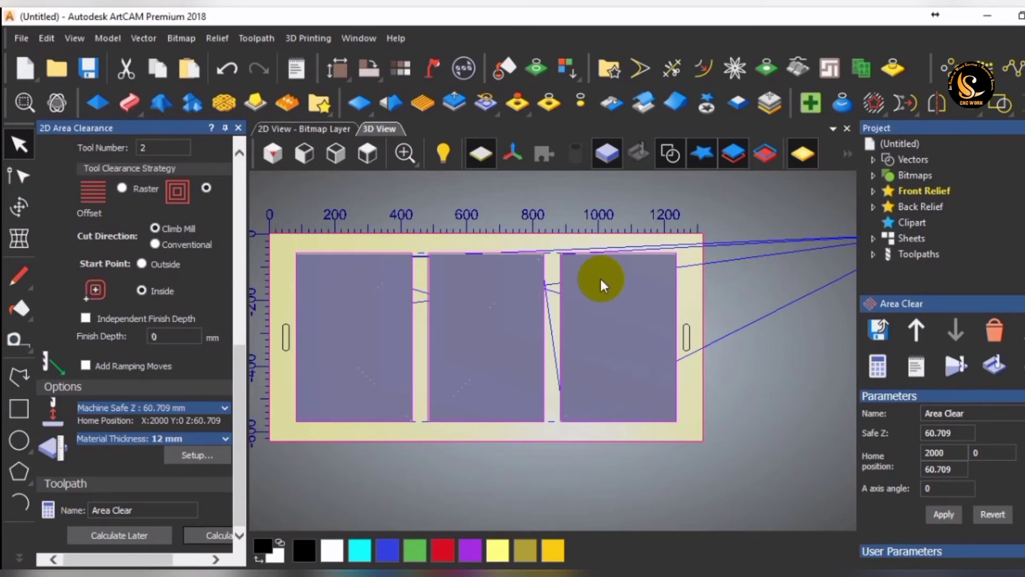
Recalculate the area clearance on only the two small rounded slots at the panel's ends, then close its settings.
{"action": "left_click", "coordinate": [342, 239]}
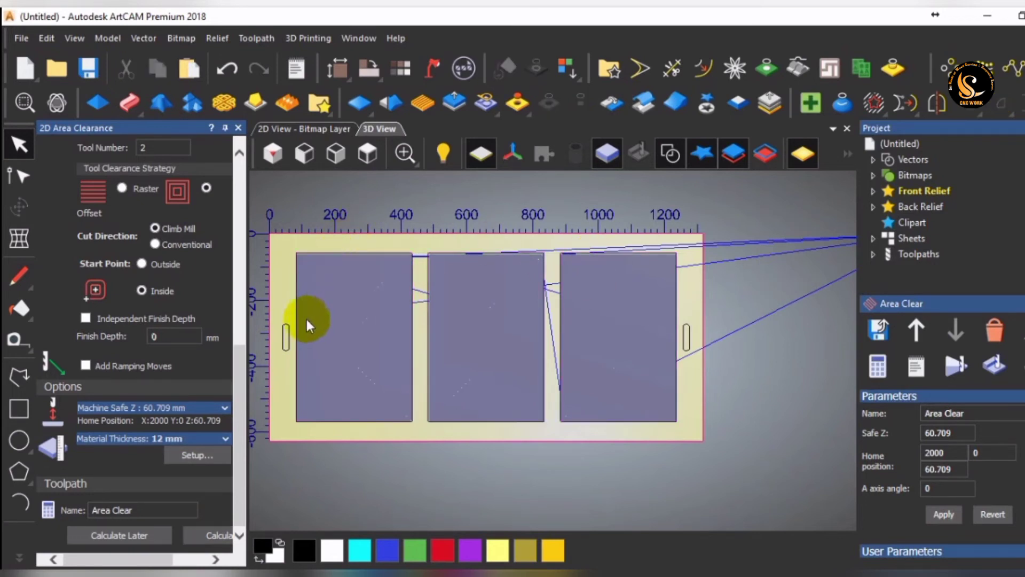
{"action": "left_click", "coordinate": [286, 328]}
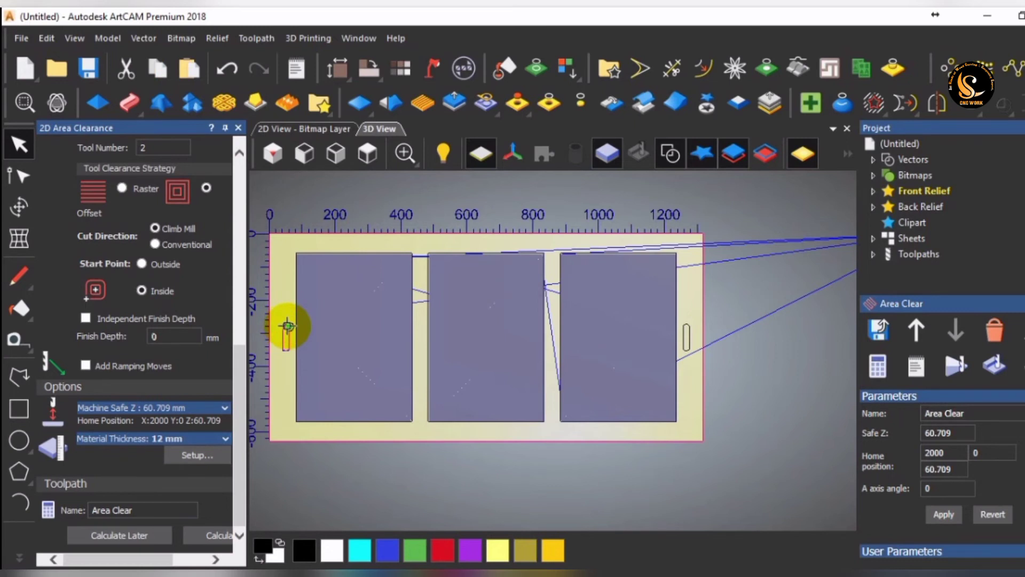
{"action": "left_click", "coordinate": [686, 336], "text": "shift"}
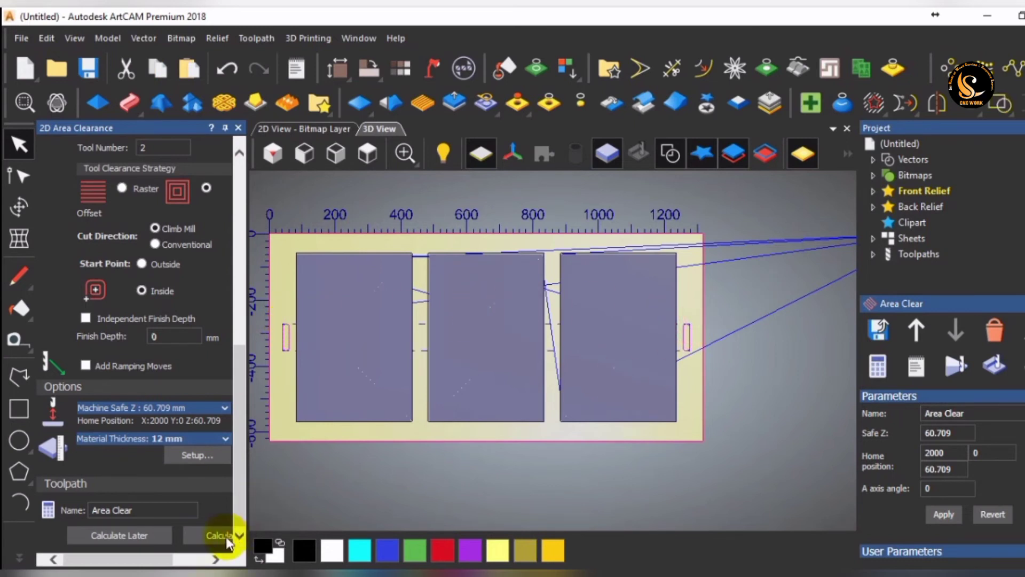
{"action": "left_click", "coordinate": [226, 540]}
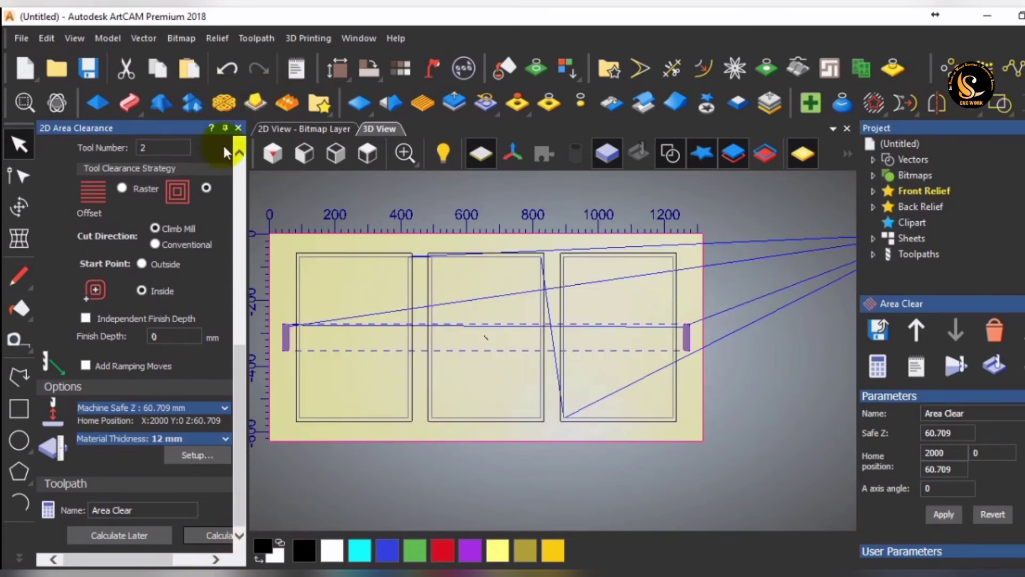
{"action": "left_click", "coordinate": [238, 127]}
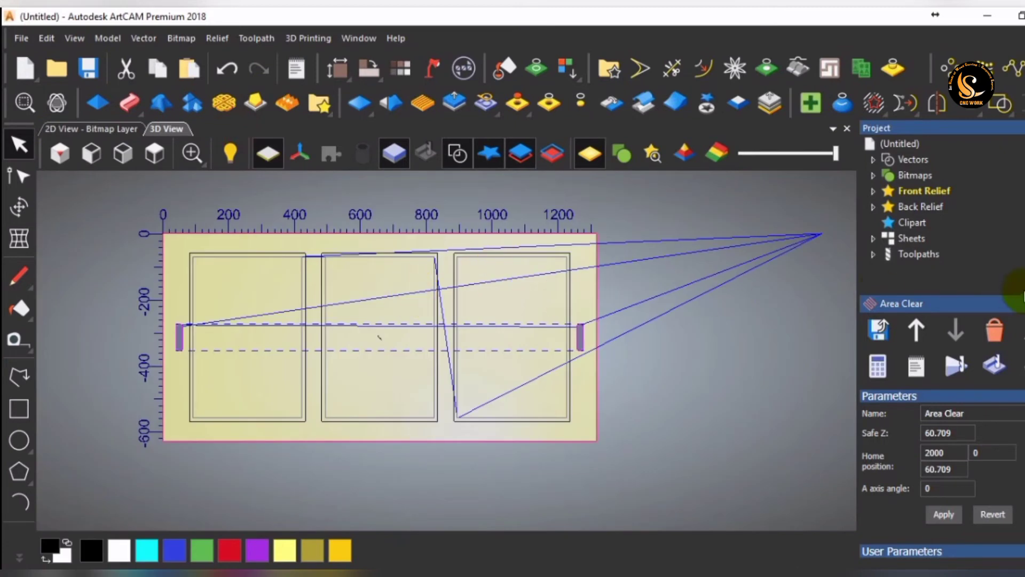
Simulate the Profile toolpath on the whole-model block at Standard resolution, viewed isometrically.
{"action": "left_click", "coordinate": [910, 253]}
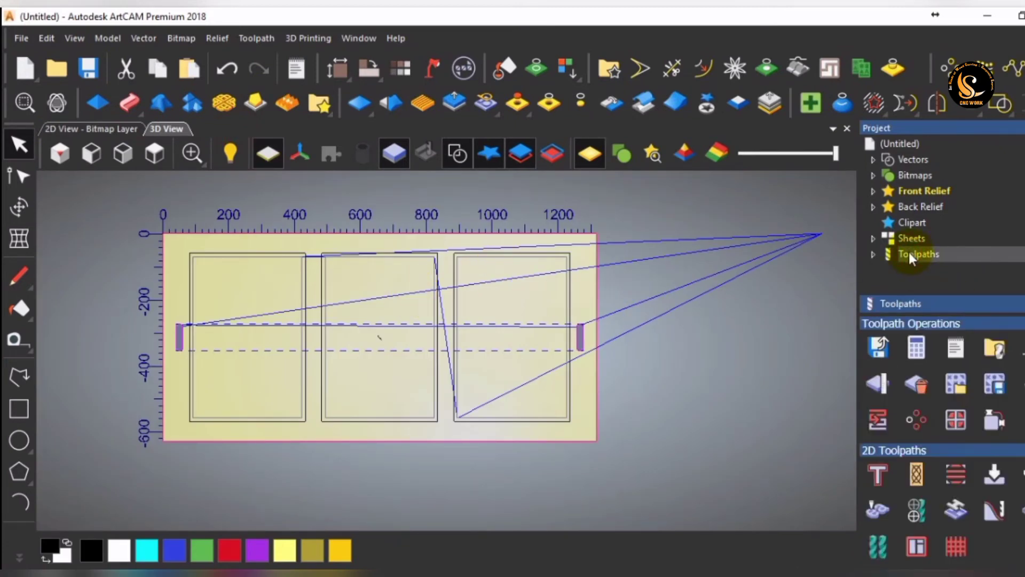
{"action": "left_click", "coordinate": [873, 254]}
{"action": "left_click", "coordinate": [928, 272]}
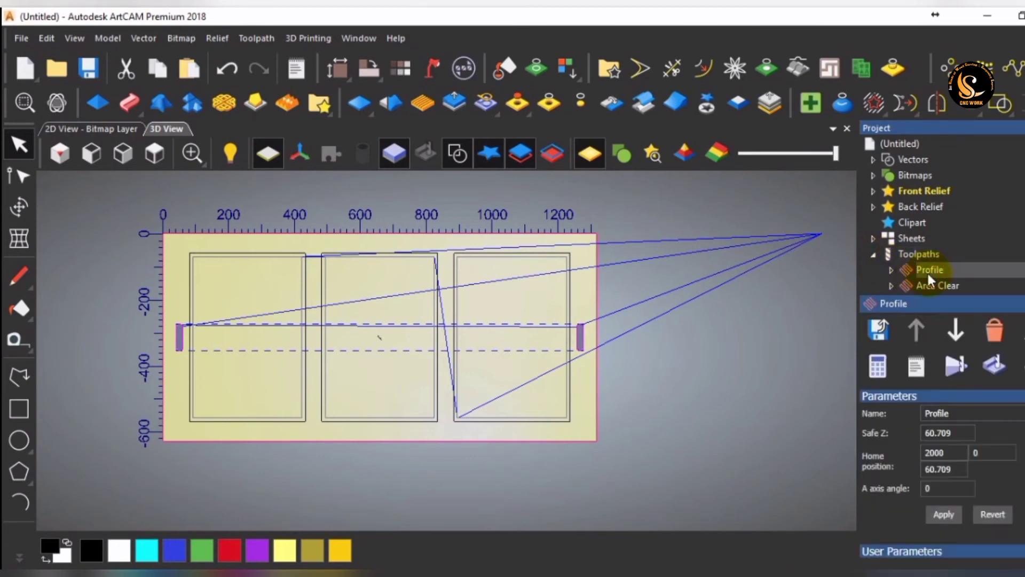
{"action": "left_click", "coordinate": [944, 378]}
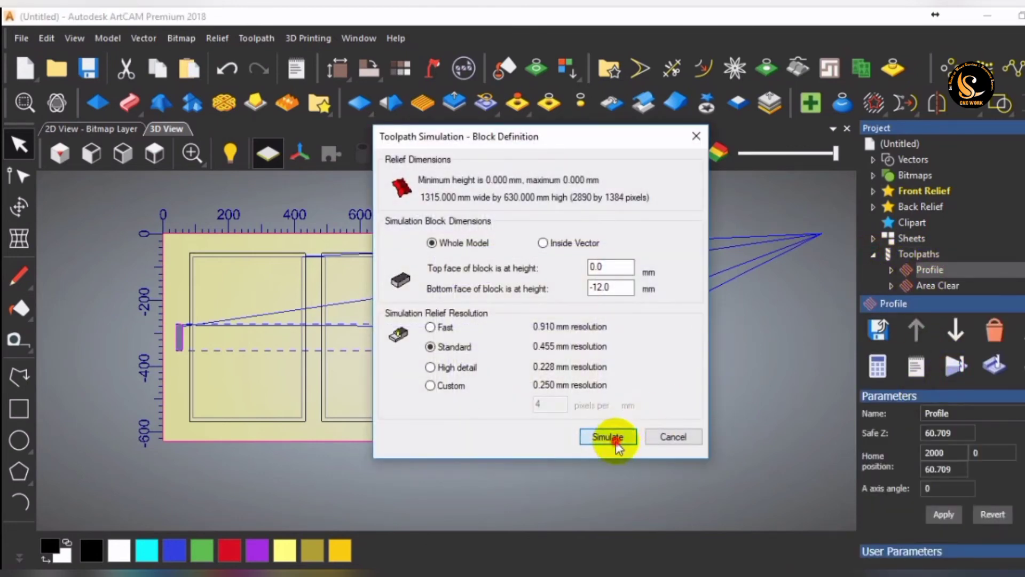
{"action": "left_click", "coordinate": [609, 438]}
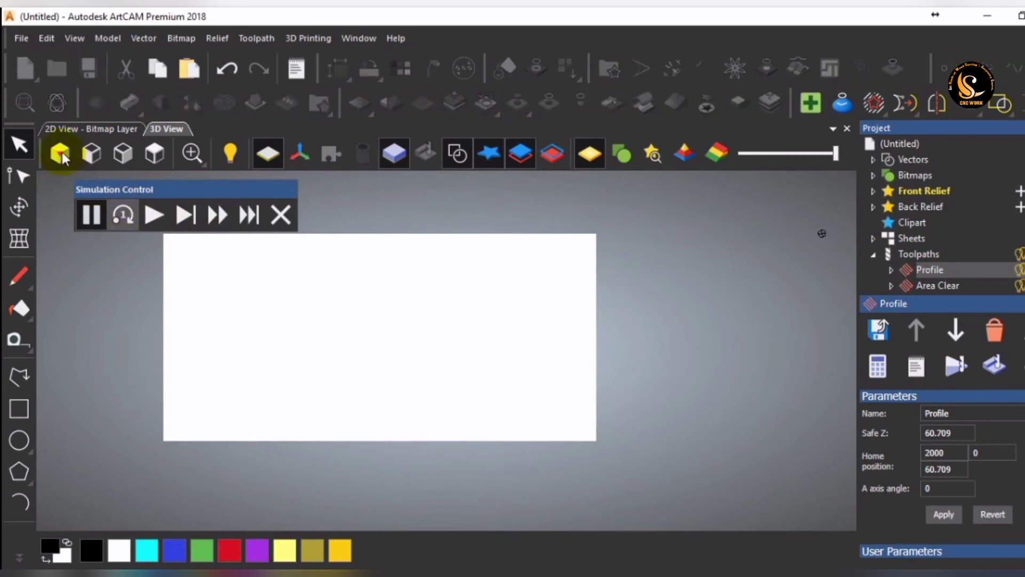
{"action": "left_click", "coordinate": [60, 154]}
{"action": "left_click", "coordinate": [155, 217]}
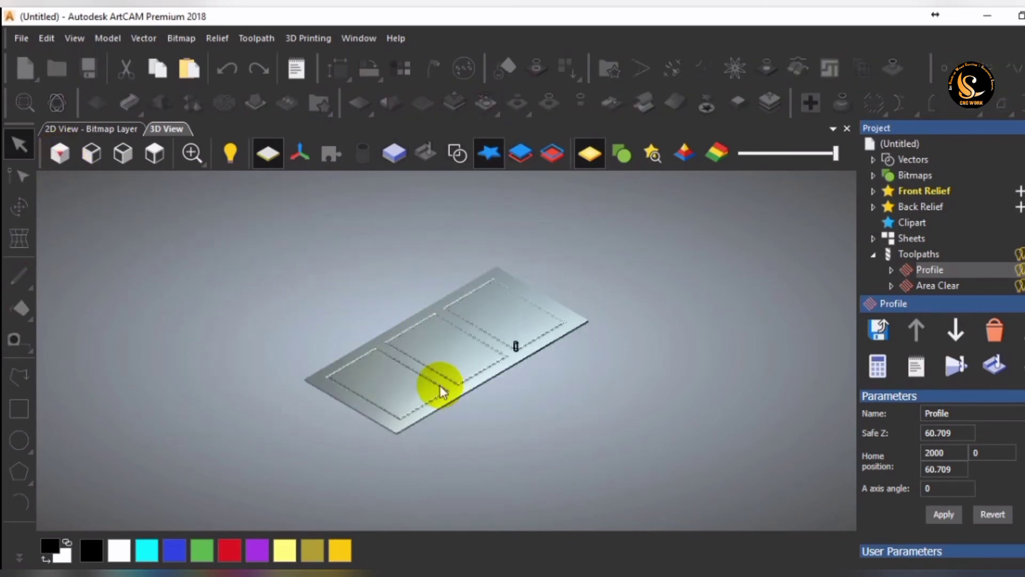
Simulate the Area Clear toolpath on the same block, fast-forwarding the playback, and check the machined panel.
{"action": "left_click", "coordinate": [938, 286]}
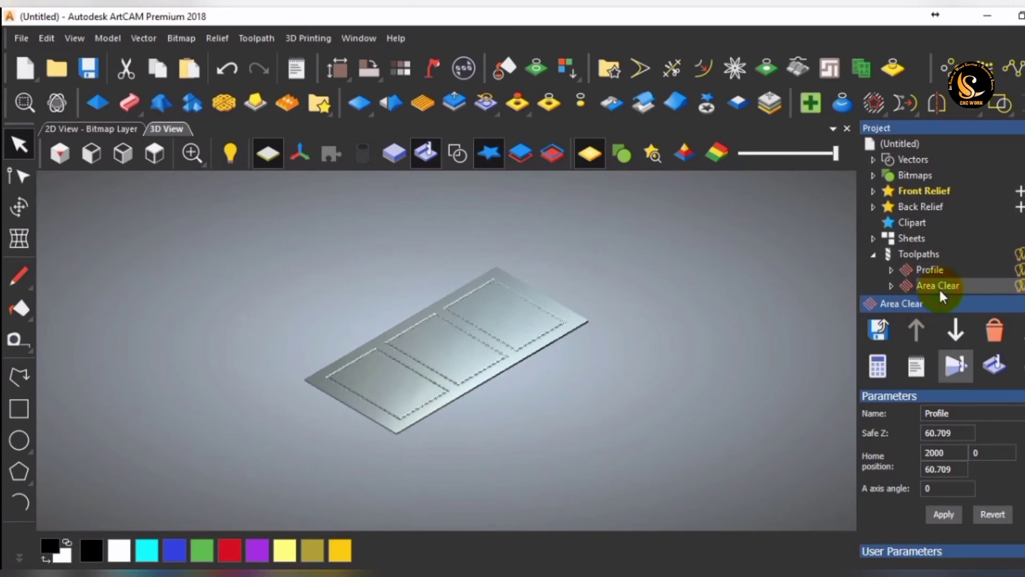
{"action": "left_click", "coordinate": [955, 370]}
{"action": "left_click", "coordinate": [153, 214]}
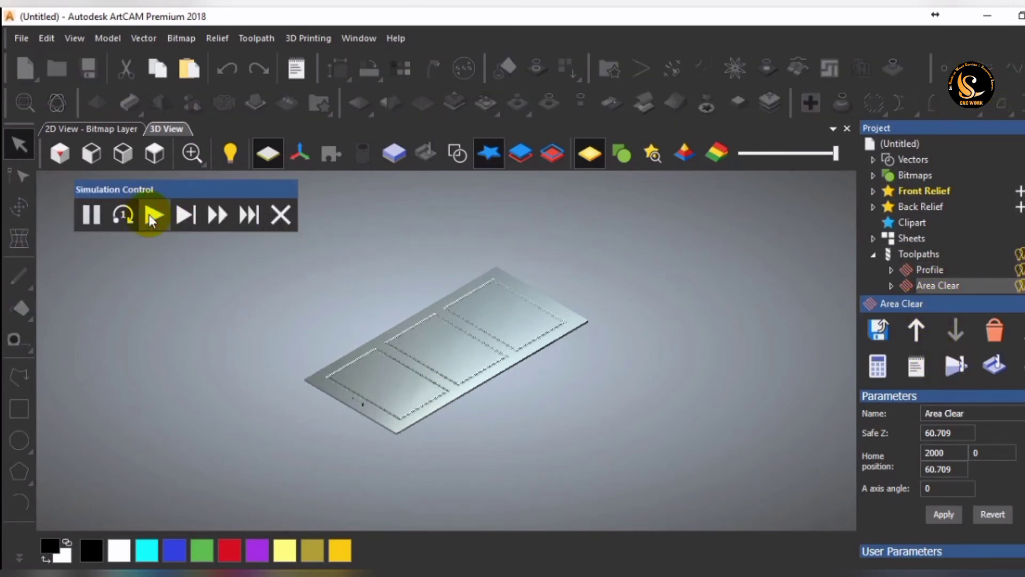
{"action": "left_click", "coordinate": [218, 219]}
{"action": "scroll", "coordinate": [410, 357], "scroll_direction": "up", "scroll_amount": 5}
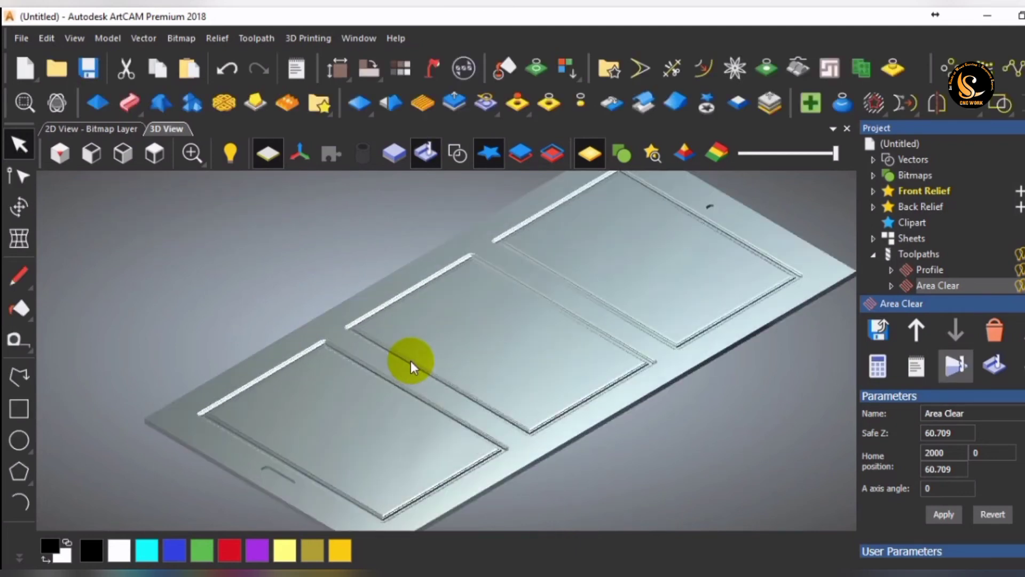
{"action": "scroll", "coordinate": [445, 351], "scroll_direction": "down", "scroll_amount": 5}
{"action": "scroll", "coordinate": [944, 287], "scroll_direction": "down", "scroll_amount": 1}
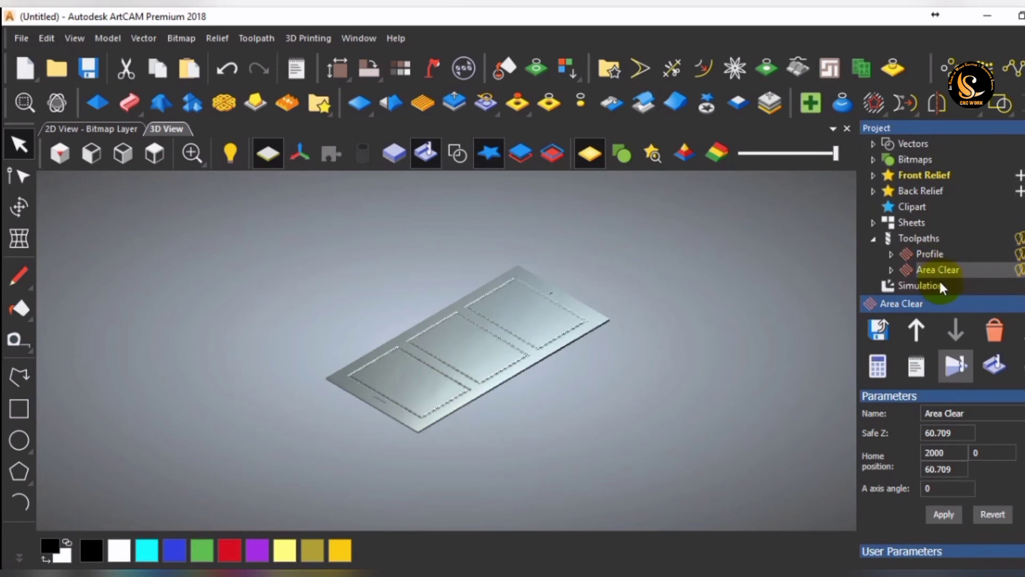
Render the simulation with the Beech (H) material.
{"action": "left_click", "coordinate": [936, 287]}
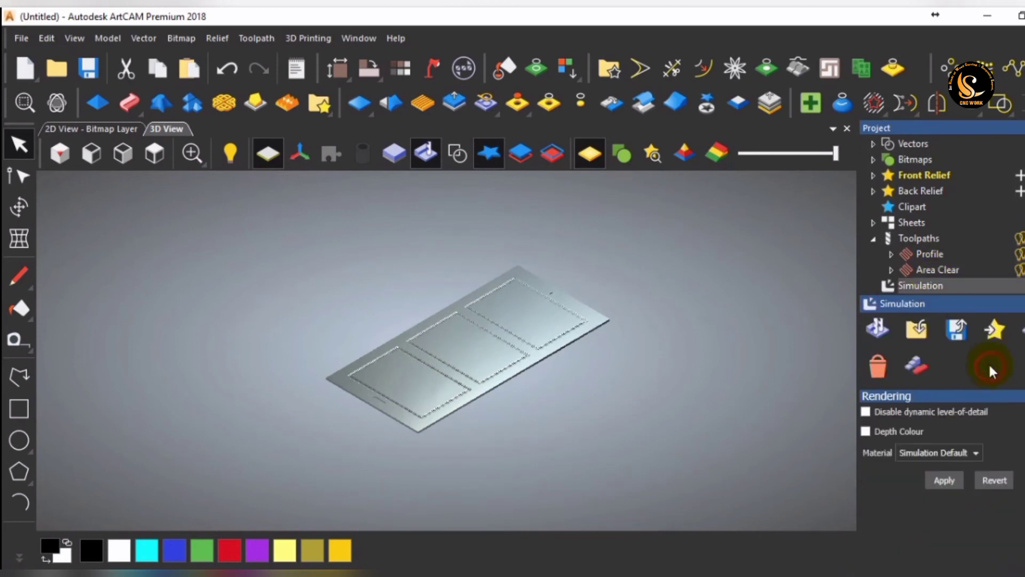
{"action": "left_click", "coordinate": [956, 452]}
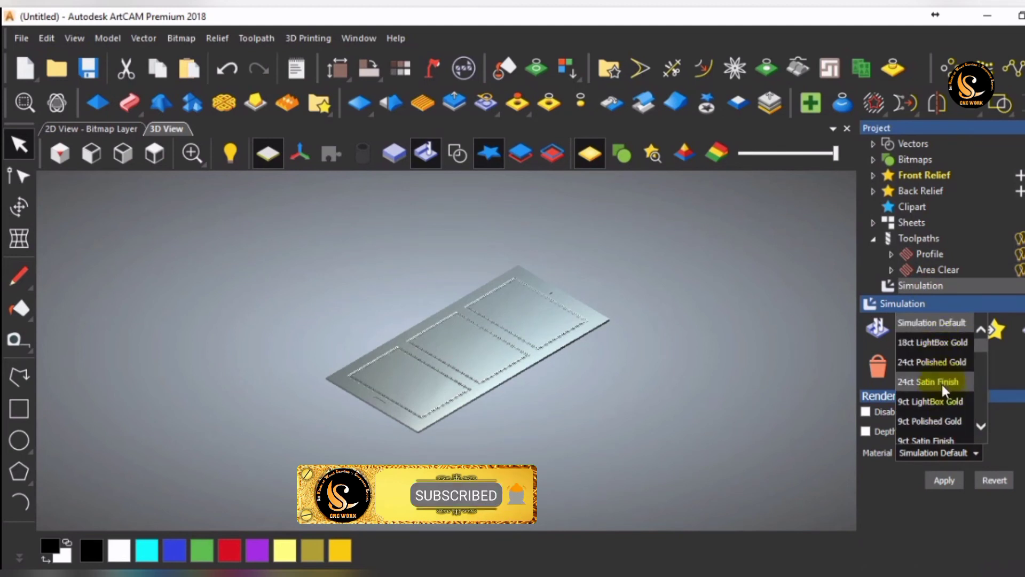
{"action": "scroll", "coordinate": [942, 383], "scroll_direction": "down", "scroll_amount": 1}
{"action": "scroll", "coordinate": [942, 382], "scroll_direction": "down", "scroll_amount": 1}
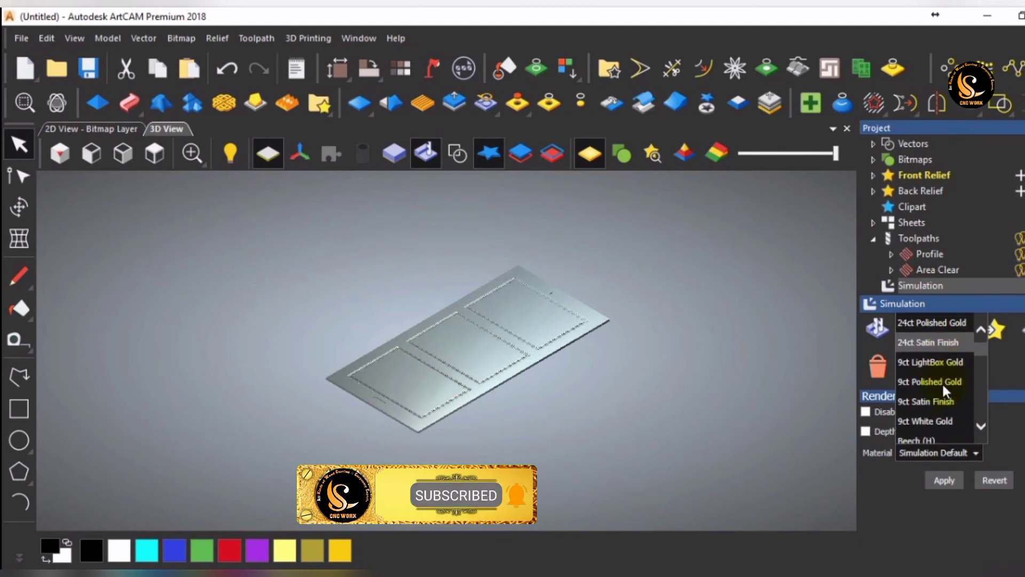
{"action": "scroll", "coordinate": [938, 422], "scroll_direction": "down", "scroll_amount": 1}
{"action": "left_click", "coordinate": [938, 422]}
{"action": "left_click", "coordinate": [945, 480]}
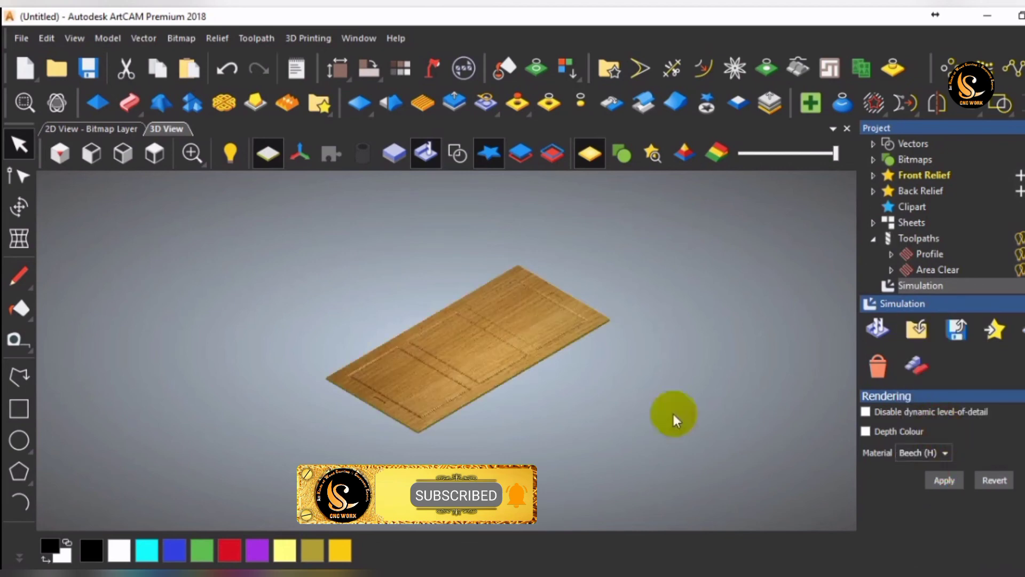
Examine the moulded grooves around the panel rectangles and their corners up close in the wood simulation.
{"action": "scroll", "coordinate": [446, 380], "scroll_direction": "up", "scroll_amount": 3}
{"action": "scroll", "coordinate": [512, 444], "scroll_direction": "up", "scroll_amount": 2}
{"action": "scroll", "coordinate": [207, 338], "scroll_direction": "up", "scroll_amount": 2}
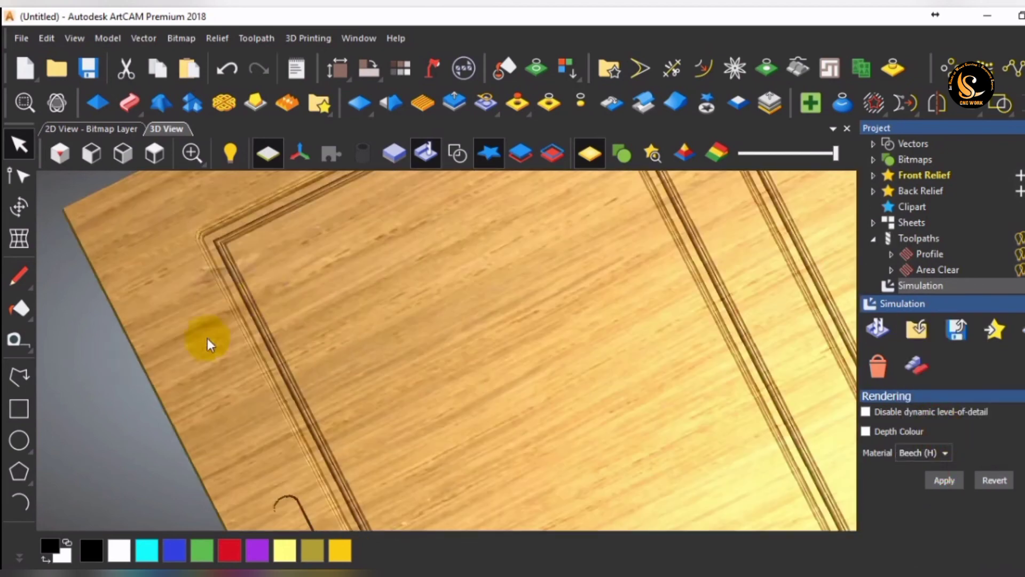
{"action": "scroll", "coordinate": [280, 290], "scroll_direction": "up", "scroll_amount": 3}
{"action": "scroll", "coordinate": [245, 250], "scroll_direction": "up", "scroll_amount": 2}
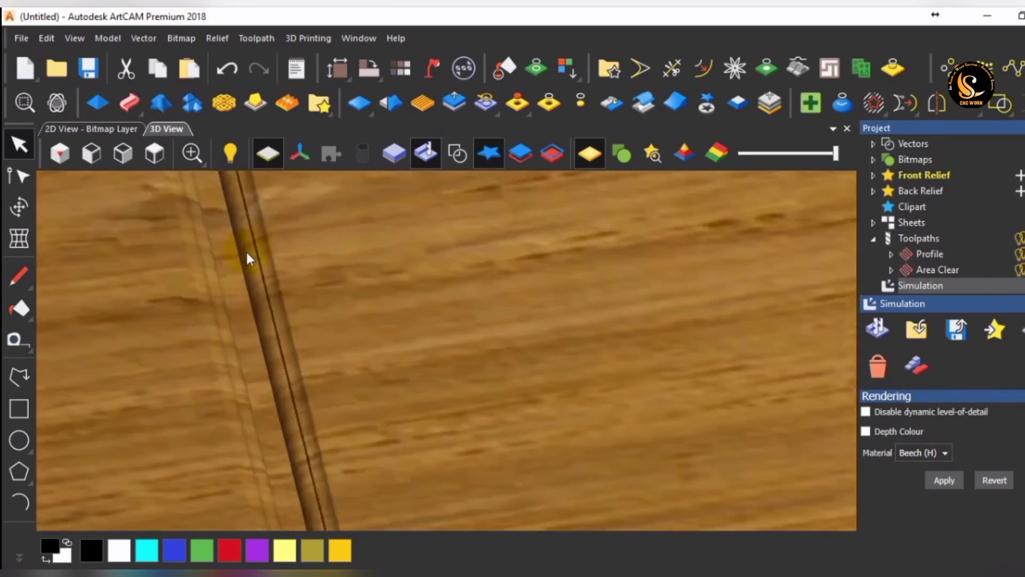
{"action": "left_click_drag", "start_coordinate": [247, 250], "coordinate": [439, 430]}
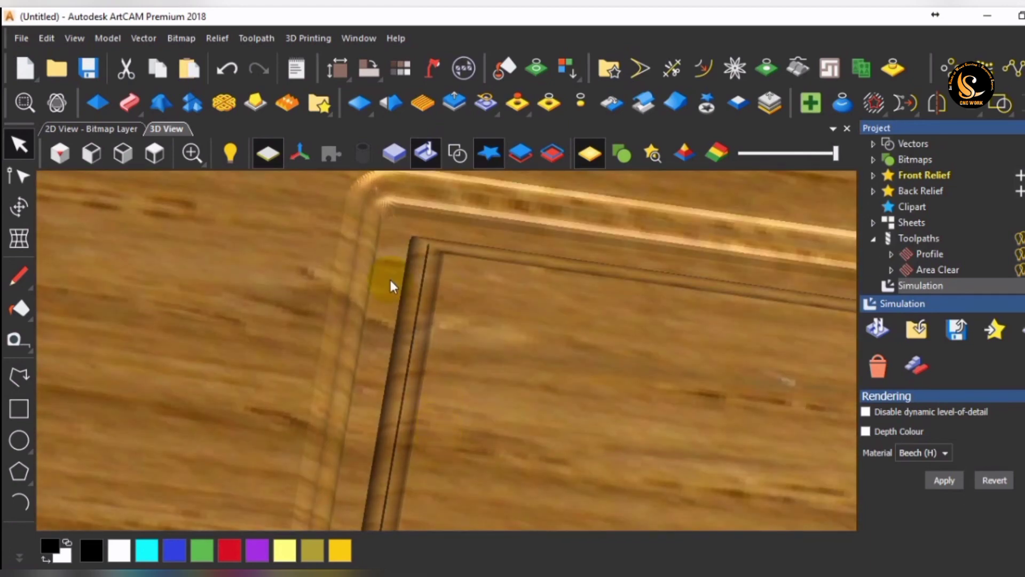
{"action": "scroll", "coordinate": [389, 286], "scroll_direction": "down", "scroll_amount": 3}
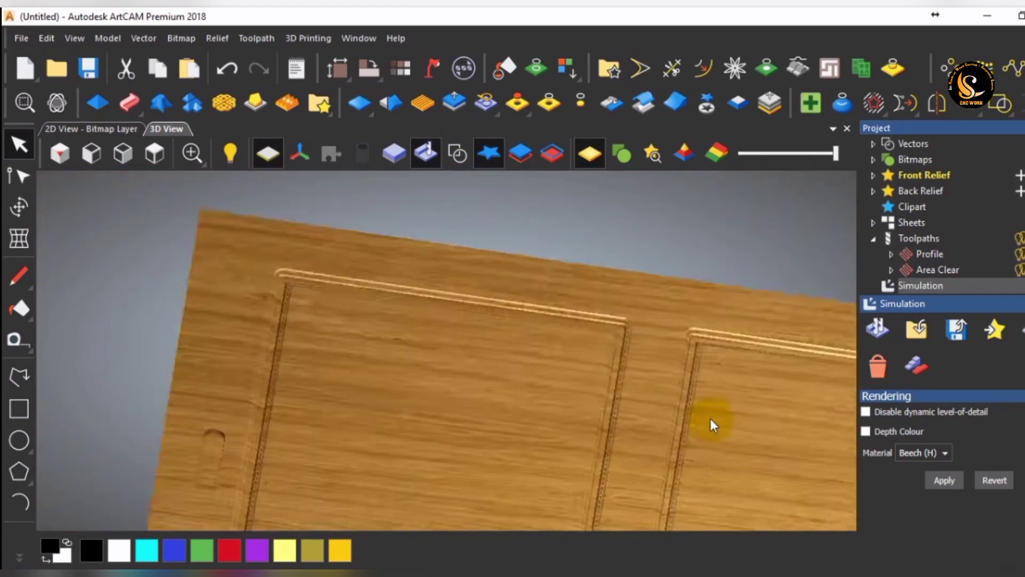
{"action": "scroll", "coordinate": [669, 418], "scroll_direction": "up", "scroll_amount": 3}
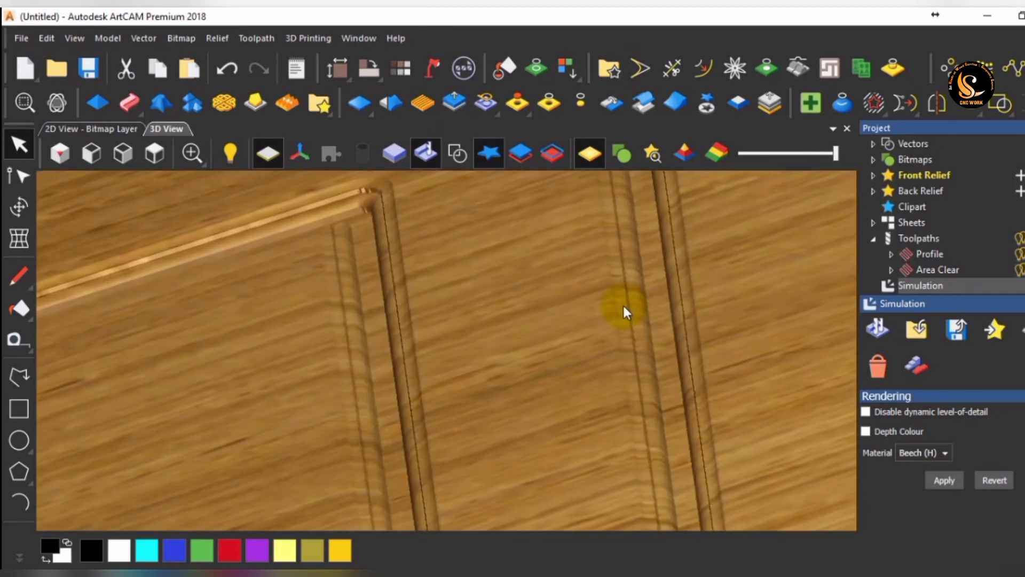